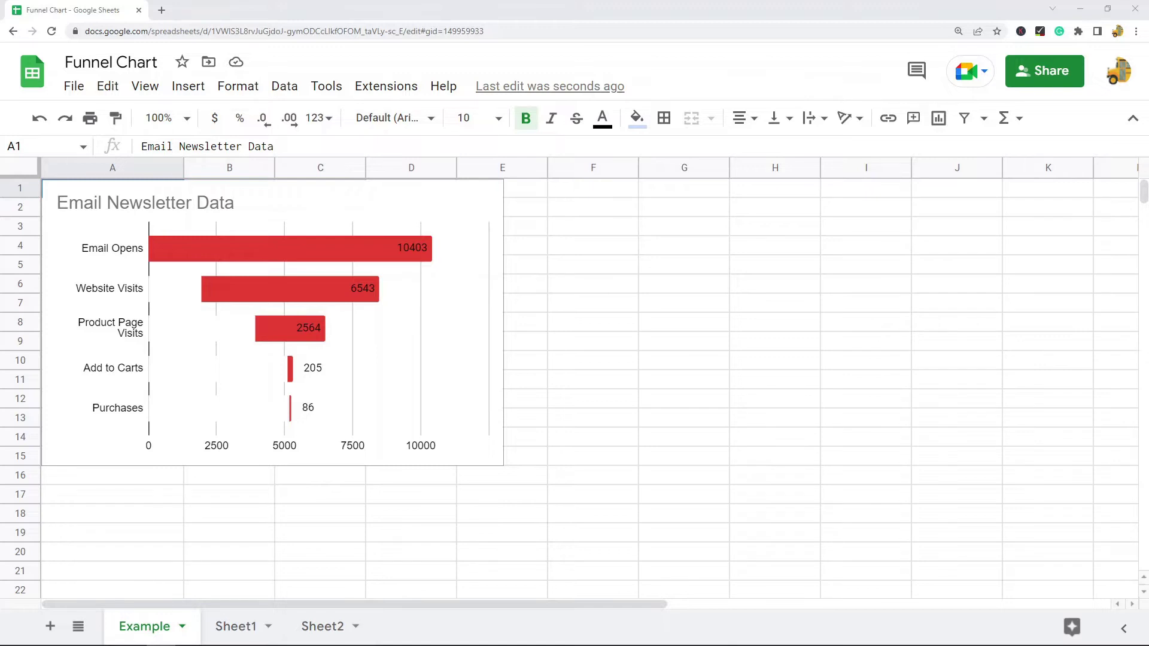
Switch to Sheet1 to show the Email Newsletter Data table with its Values column.
{"action": "left_click", "coordinate": [236, 626]}
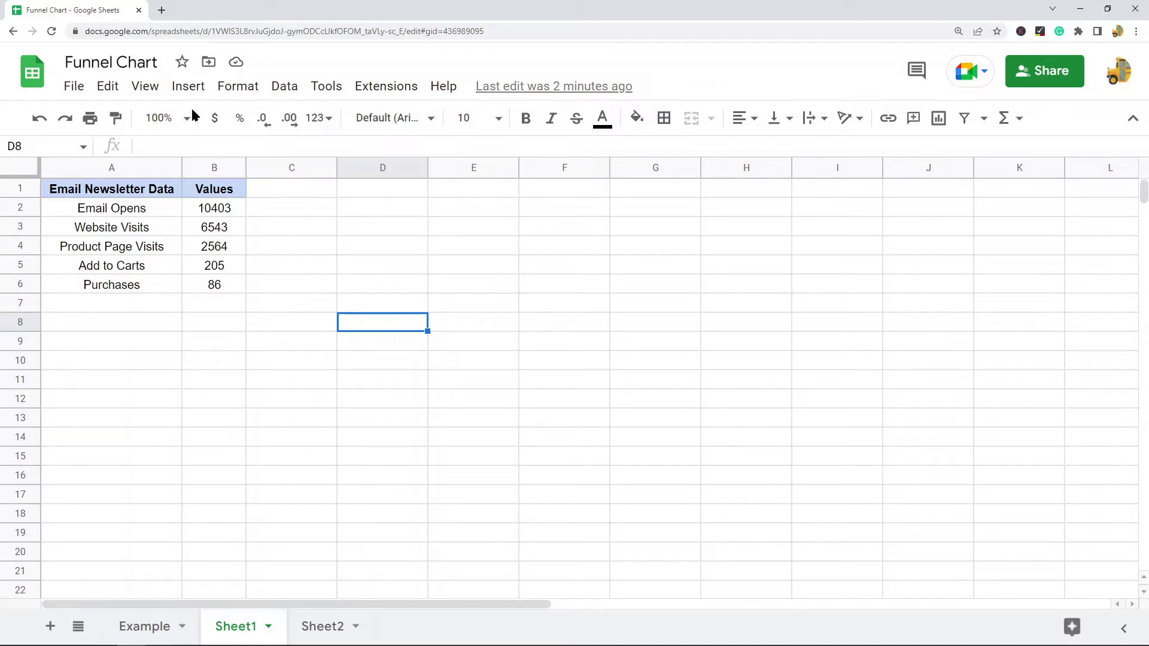
Insert a blank column left of Values and enter the header 'Helper' in B1.
{"action": "left_click", "coordinate": [202, 166]}
{"action": "right_click", "coordinate": [203, 164]}
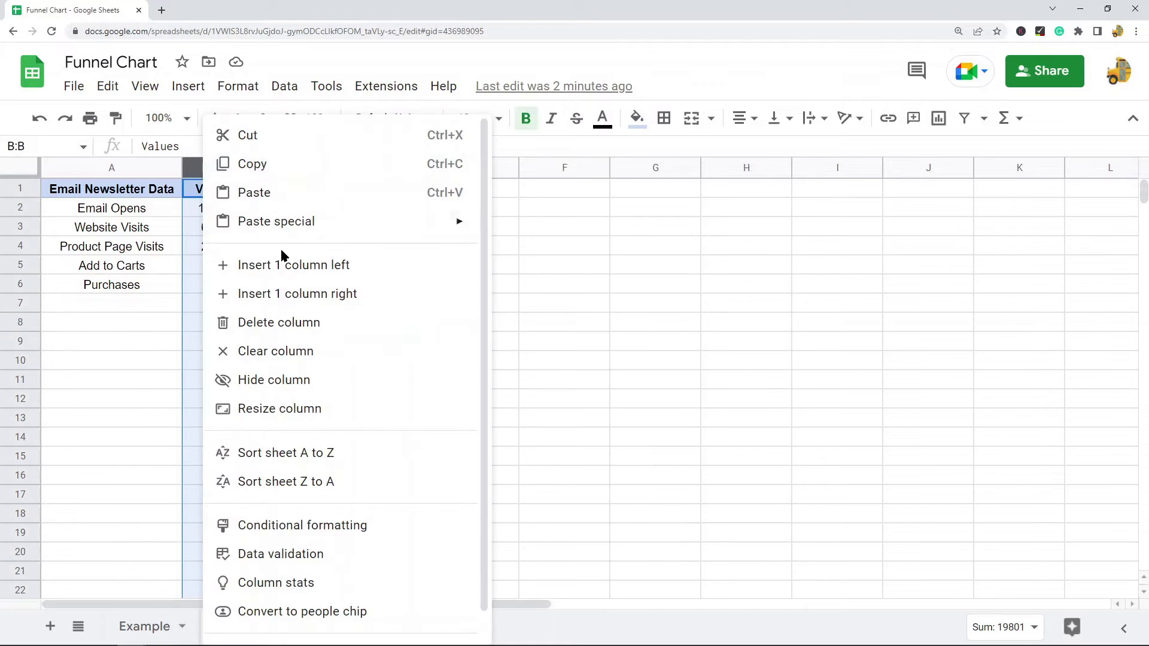
{"action": "left_click", "coordinate": [289, 263]}
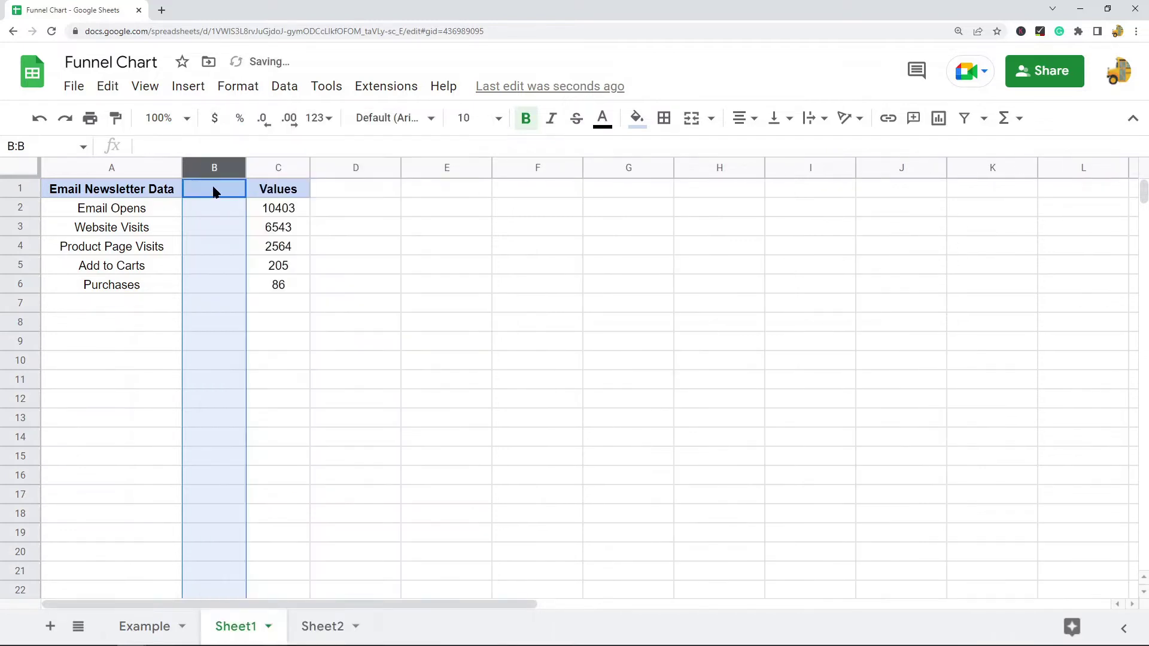
{"action": "left_click", "coordinate": [213, 187]}
{"action": "type", "text": "Helper"}
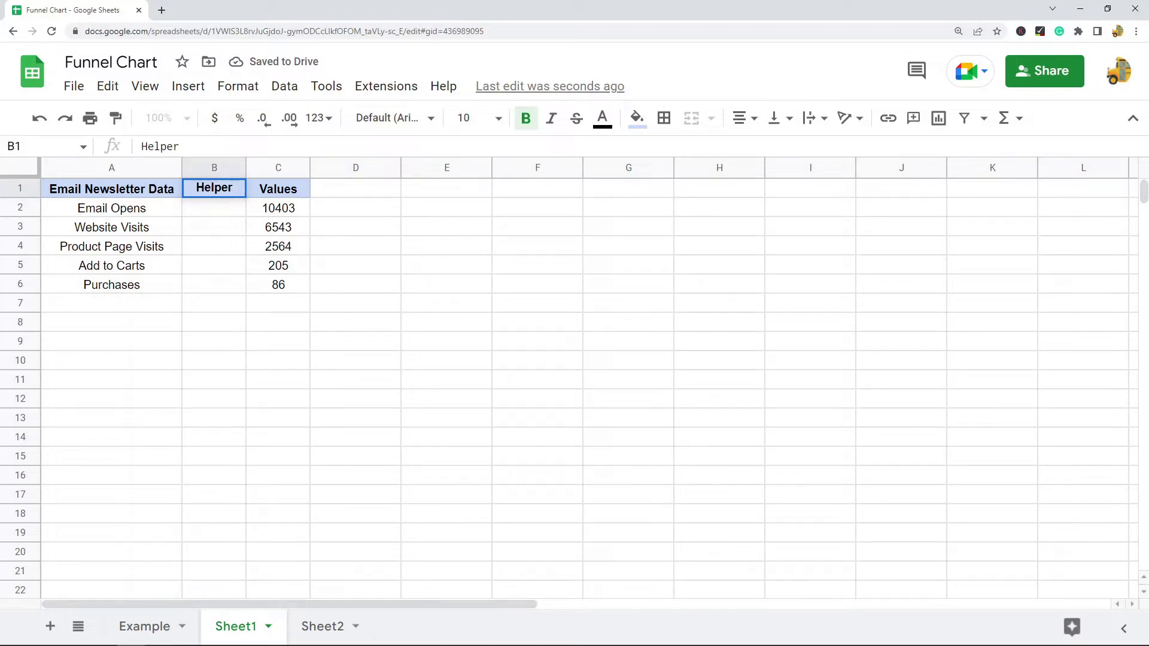
{"action": "double_click", "coordinate": [234, 205]}
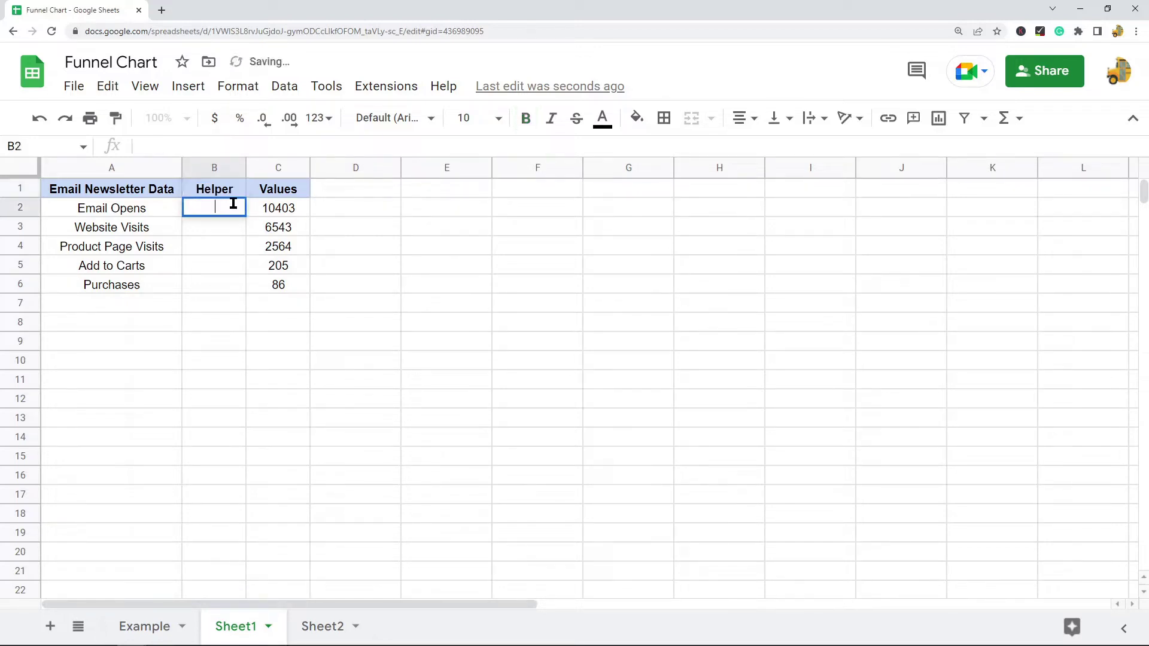
Enter =(max($C$2:$C$6)-C2)/2 in B2 as the Helper formula.
{"action": "type", "text": "="}
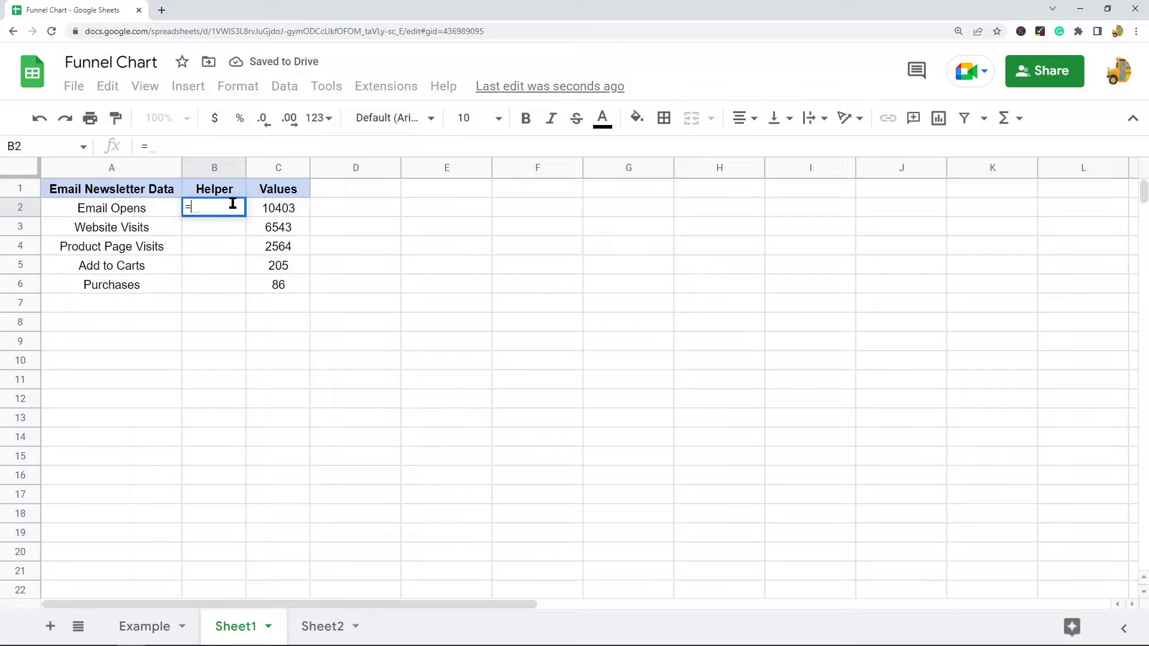
{"action": "type", "text": "(max"}
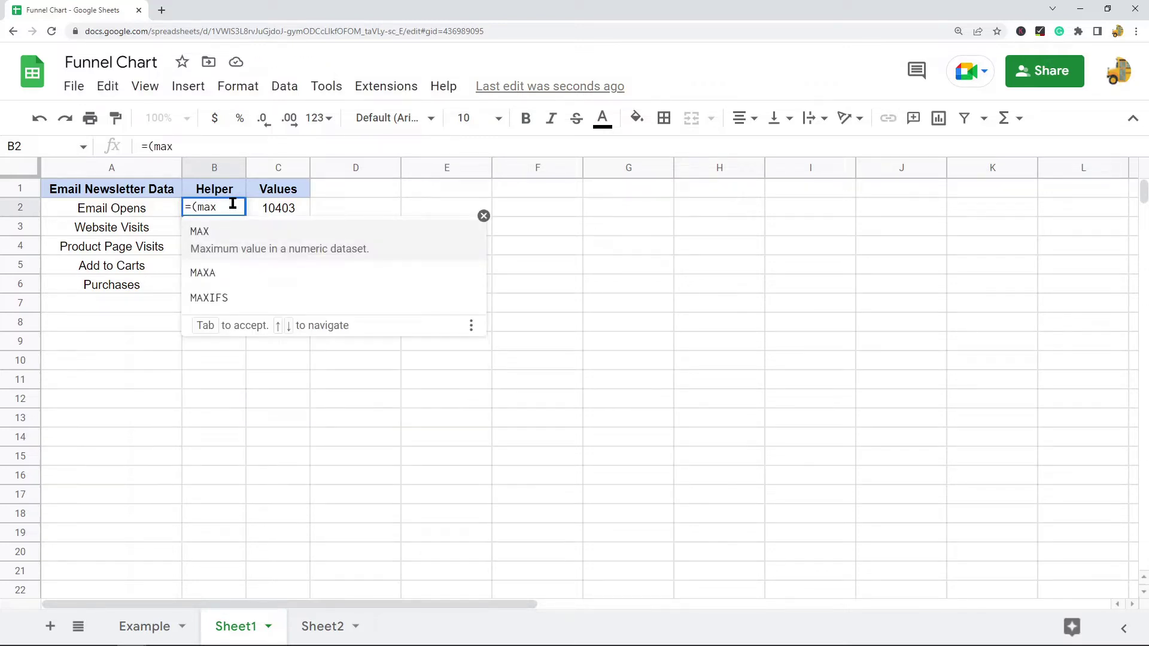
{"action": "type", "text": "("}
{"action": "left_click_drag", "start_coordinate": [266, 214], "coordinate": [281, 286]}
{"action": "left_click", "coordinate": [234, 145]}
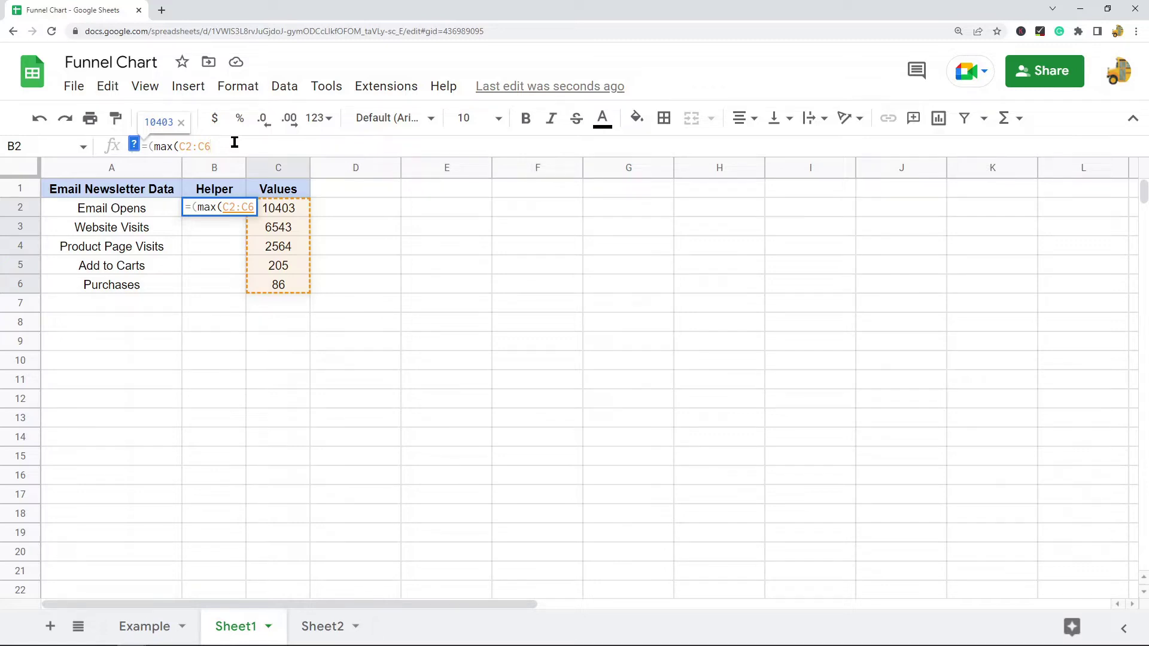
{"action": "key", "text": "F4"}
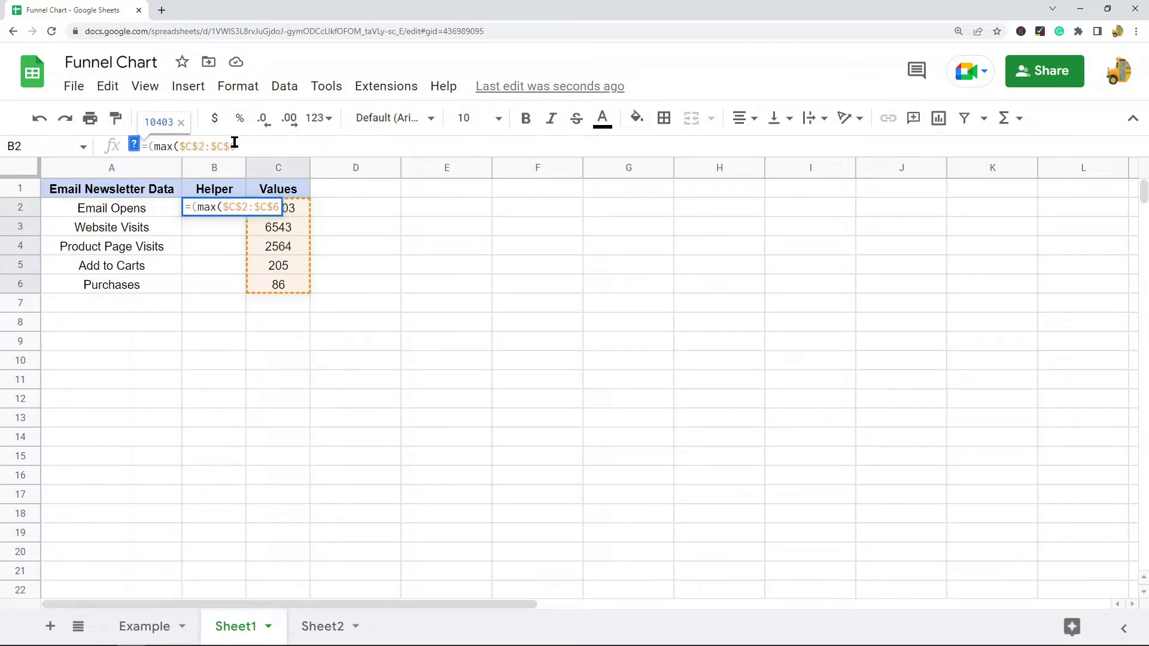
{"action": "type", "text": ")"}
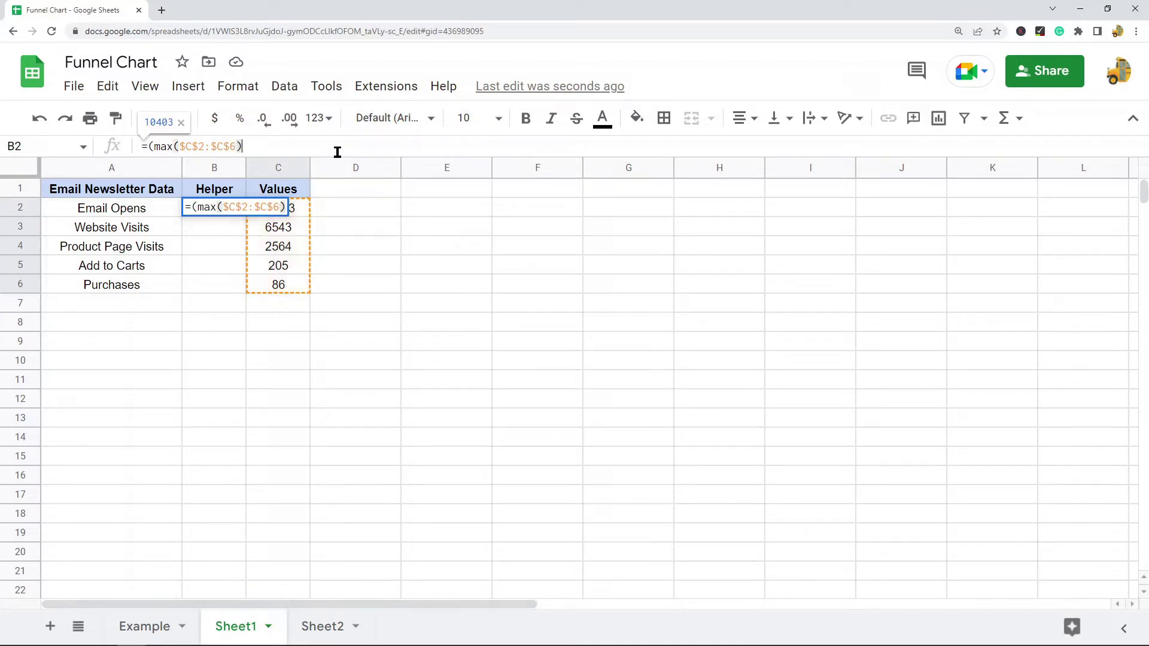
{"action": "type", "text": "-C2"}
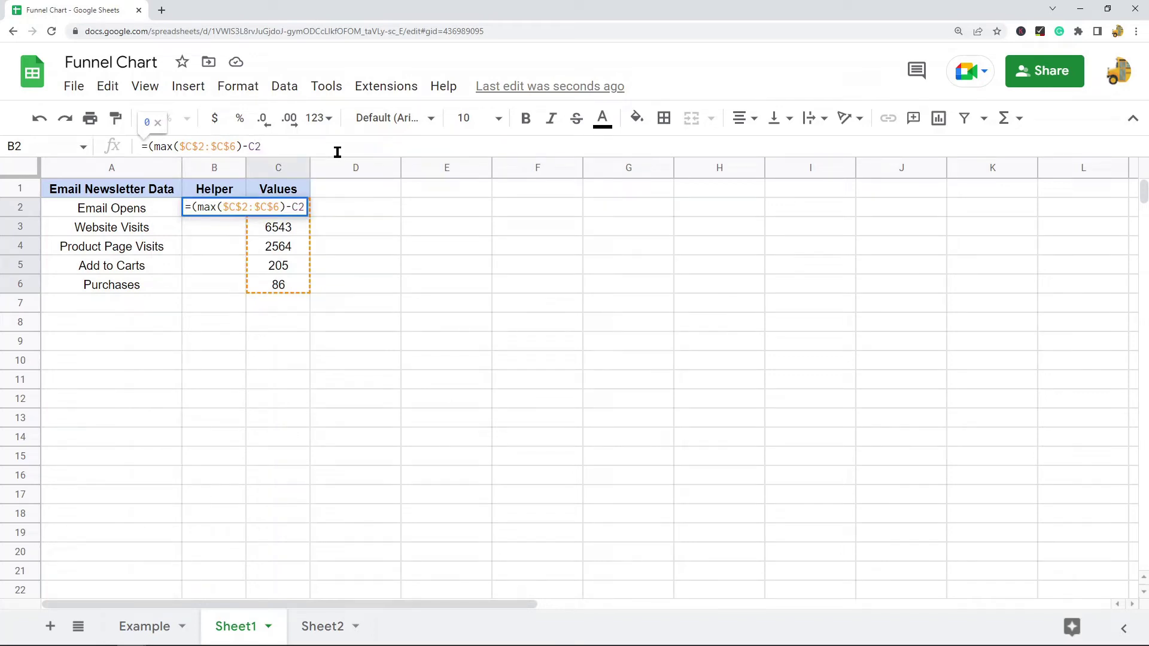
{"action": "type", "text": ")"}
{"action": "type", "text": "/2"}
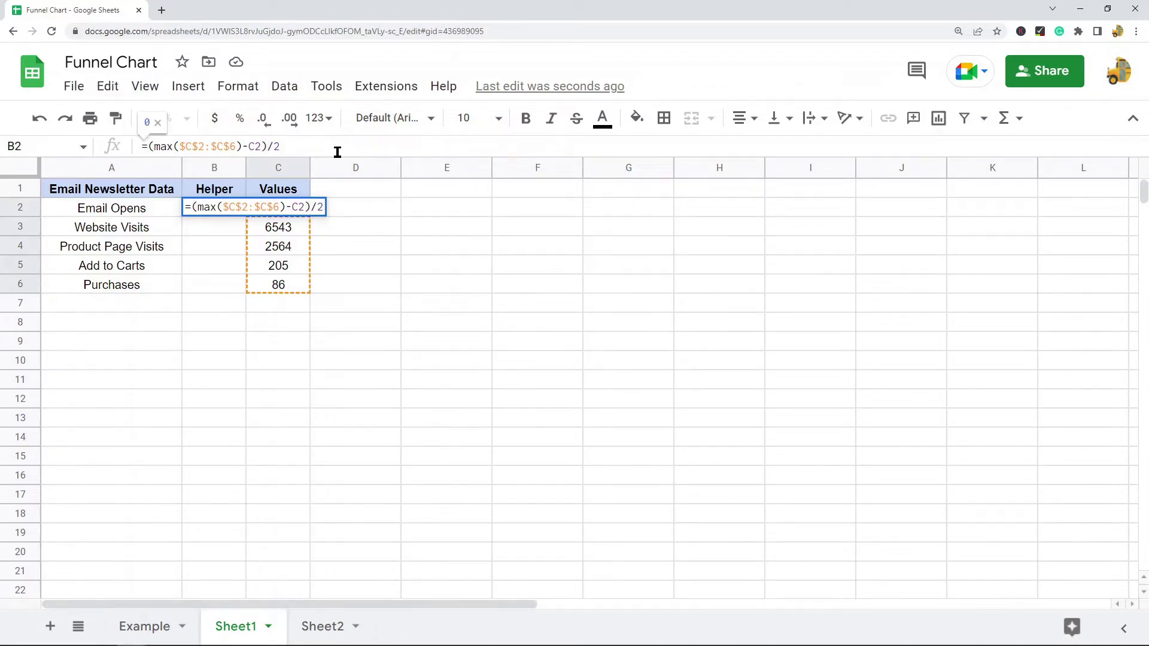
{"action": "key", "text": "Return"}
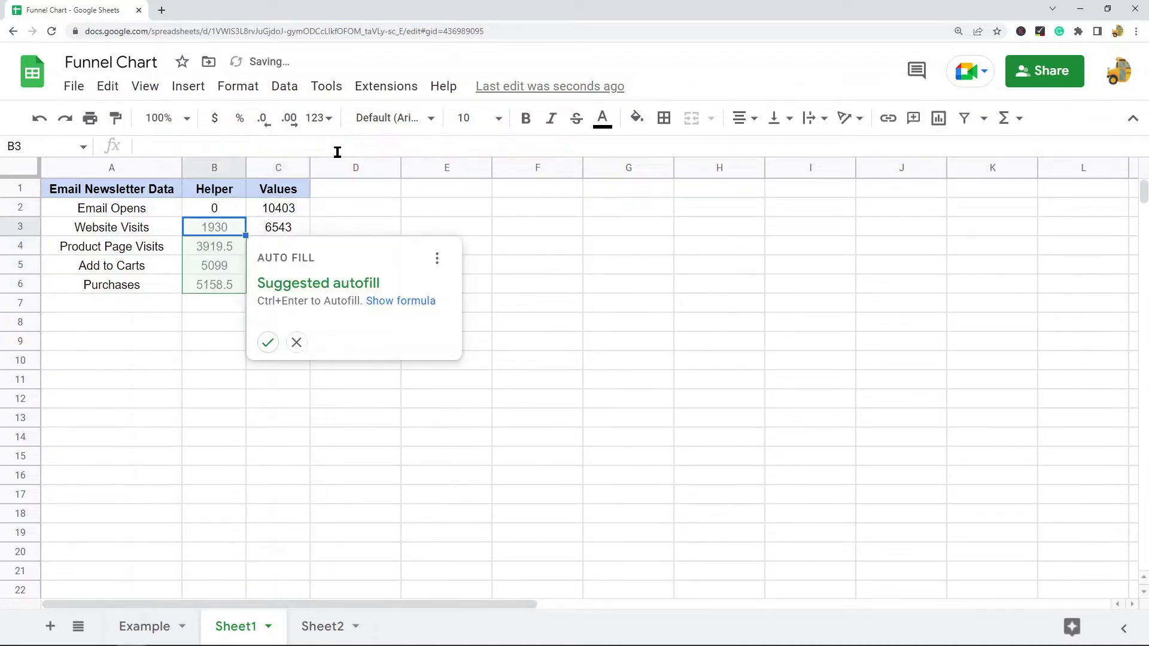
{"action": "left_click", "coordinate": [225, 213]}
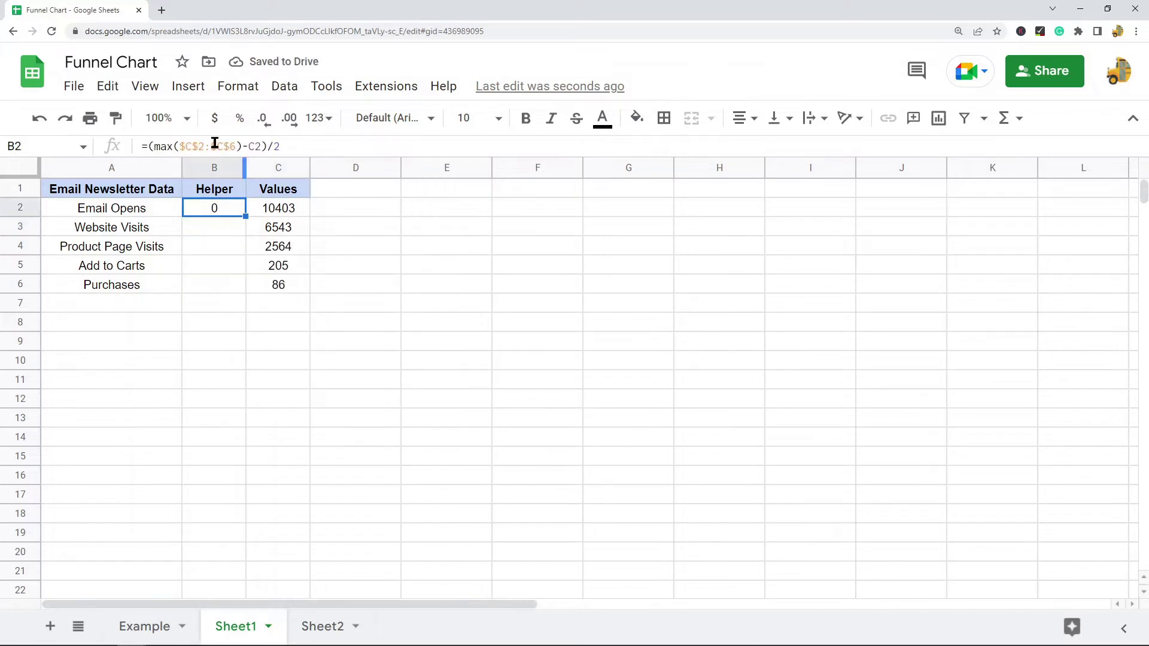
{"action": "mouse_move", "coordinate": [237, 147]}
{"action": "left_mouse_down"}
{"action": "mouse_move", "coordinate": [179, 147]}
{"action": "mouse_move", "coordinate": [259, 147]}
{"action": "left_mouse_up"}
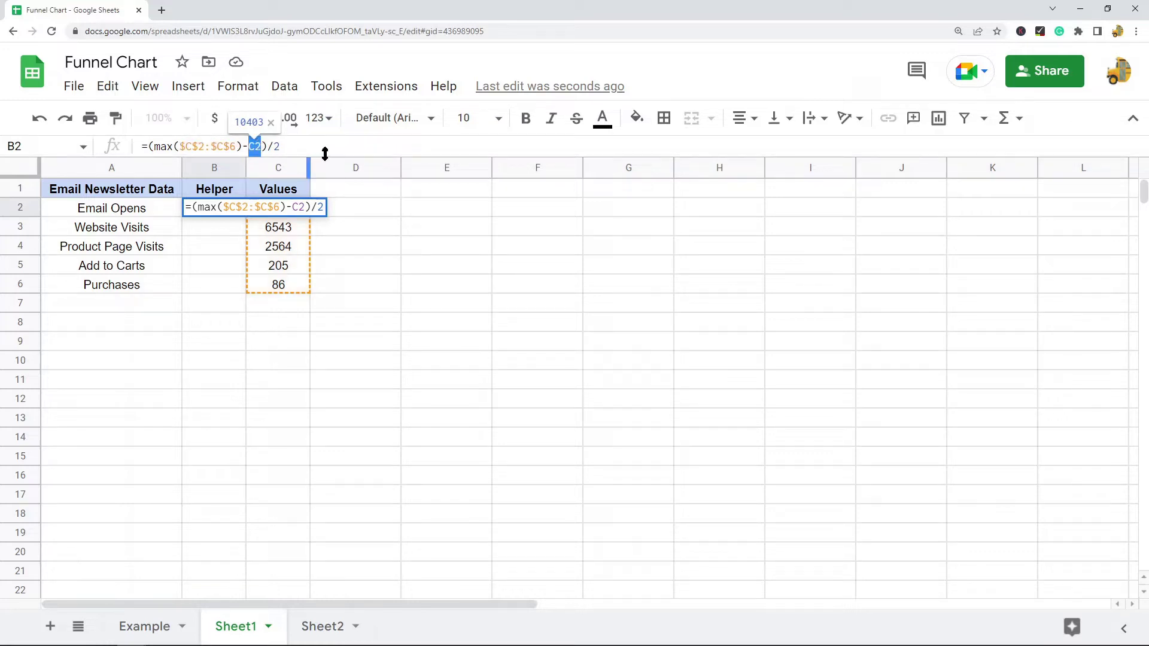
{"action": "key", "text": "Escape"}
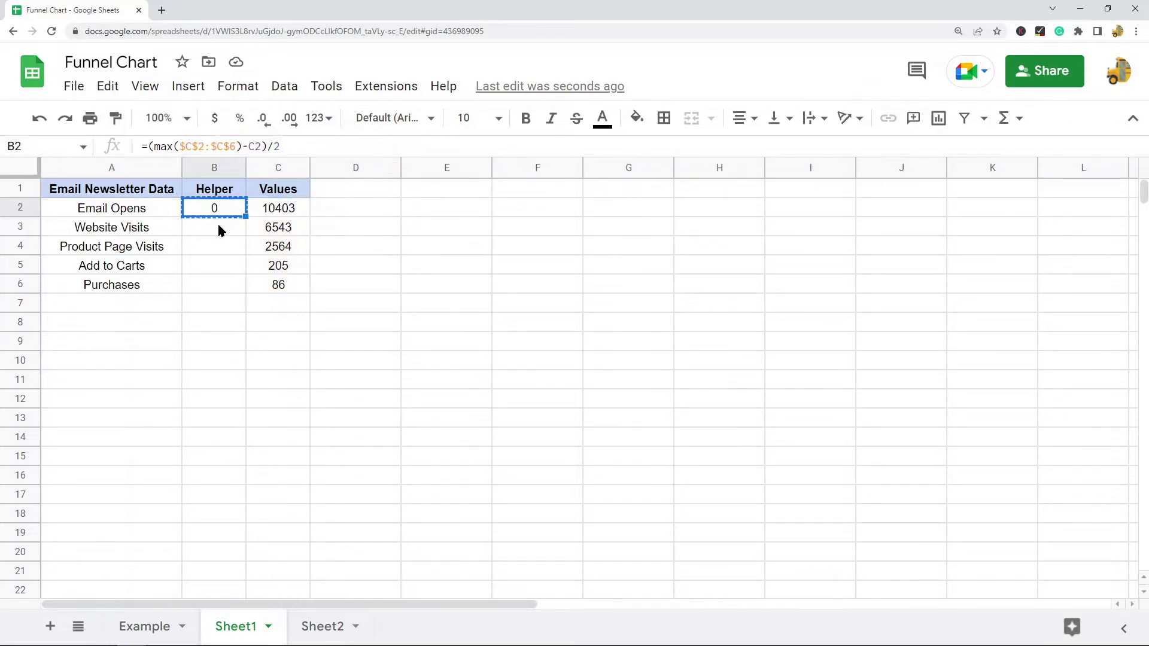
Copy the B2 formula into B3:B6, giving 1930, 3919.5, 5099 and 5158.5.
{"action": "key", "text": "ctrl+c"}
{"action": "left_click", "coordinate": [219, 229]}
{"action": "left_click_drag", "start_coordinate": [218, 230], "coordinate": [221, 280]}
{"action": "key", "text": "ctrl+v"}
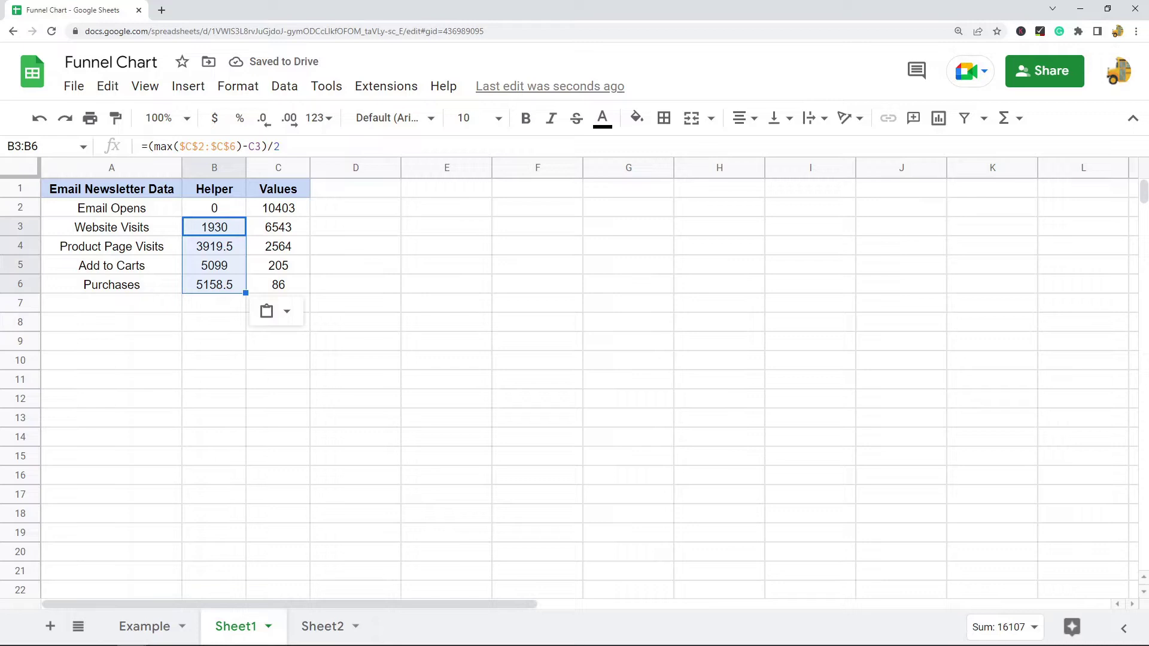
{"action": "left_click", "coordinate": [451, 322]}
Insert a chart from the table A1:C6.
{"action": "left_click_drag", "start_coordinate": [94, 189], "coordinate": [279, 289]}
{"action": "left_click", "coordinate": [181, 94]}
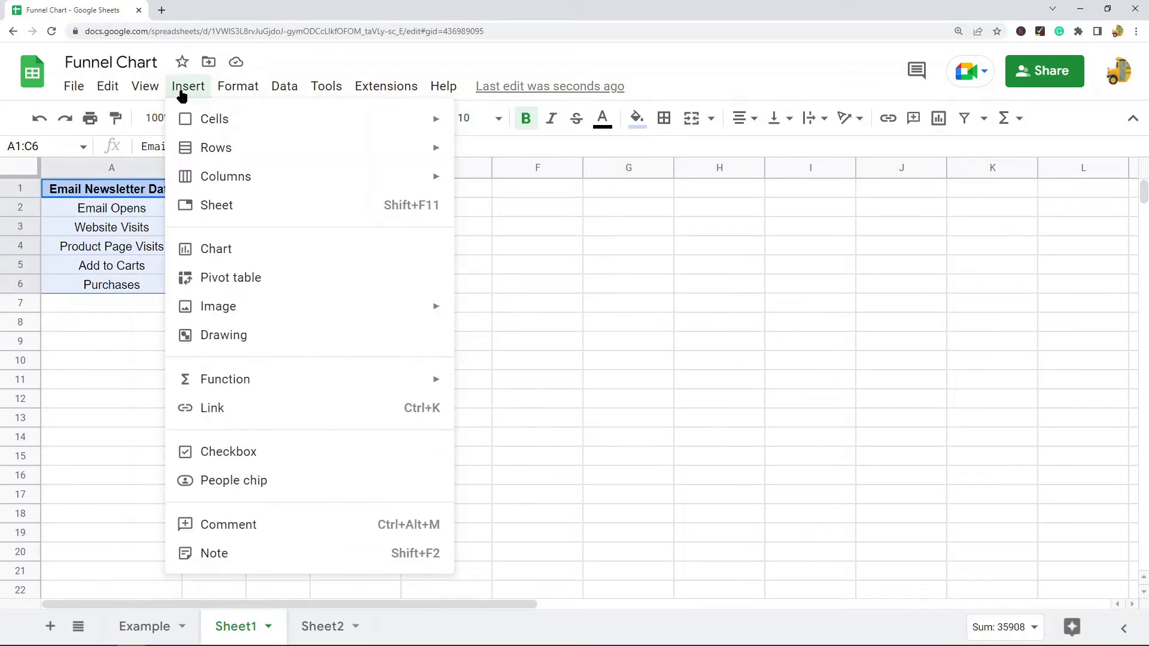
{"action": "left_click", "coordinate": [231, 250]}
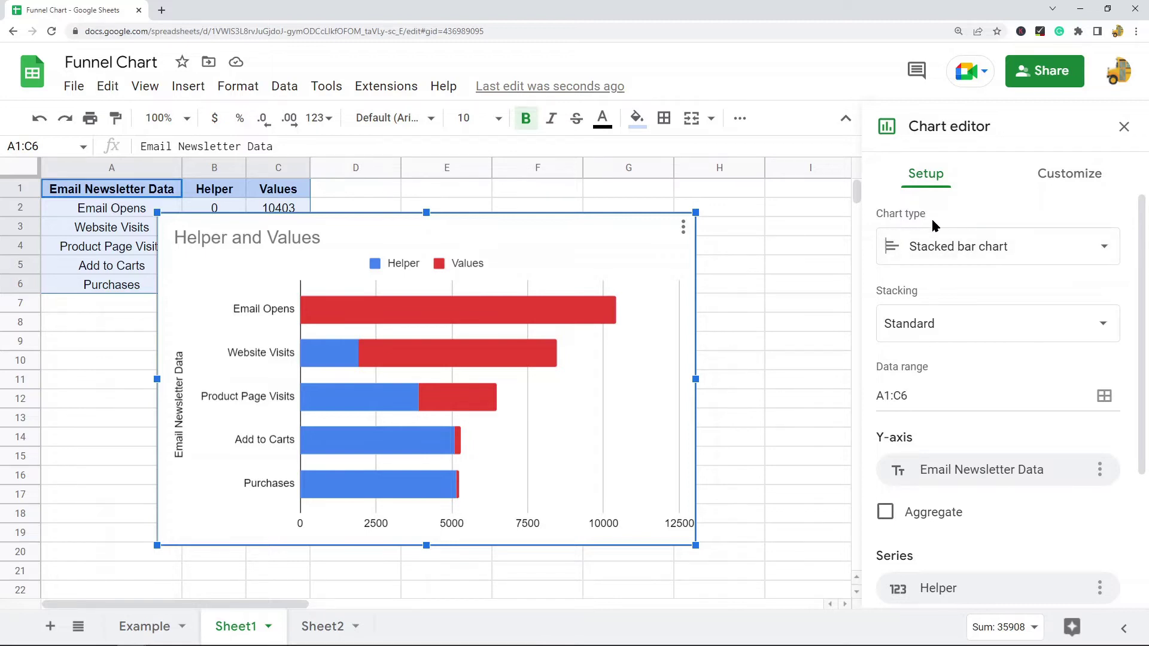
{"action": "left_click", "coordinate": [1097, 249]}
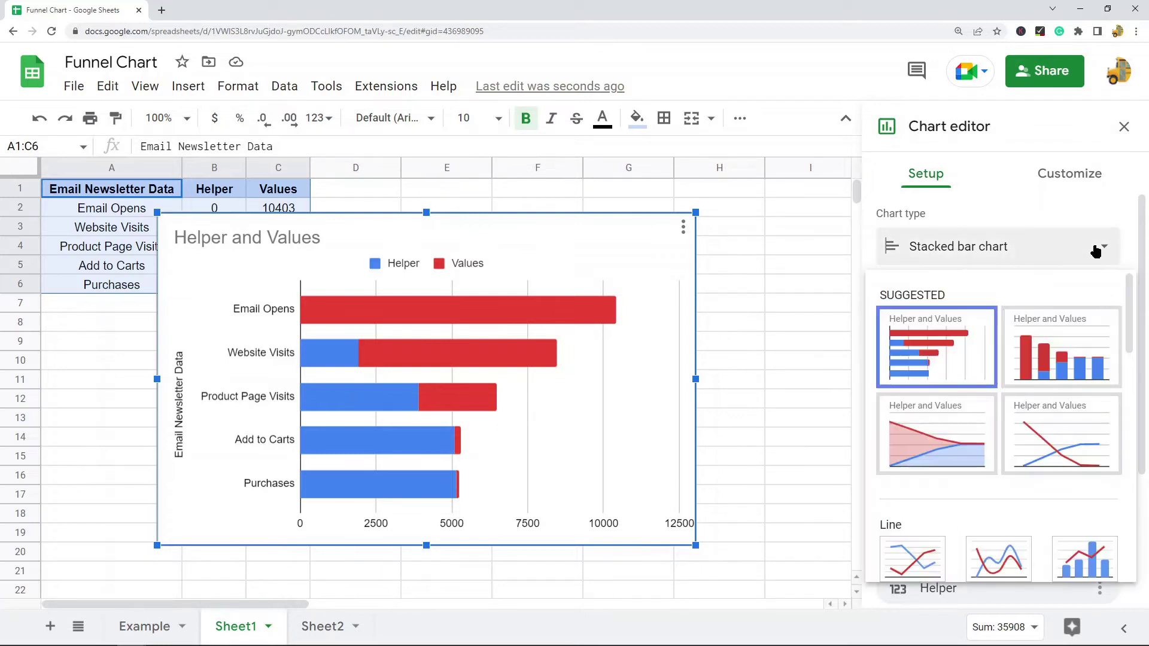
{"action": "scroll", "coordinate": [1033, 403], "scroll_direction": "down", "scroll_amount": 10}
{"action": "scroll", "coordinate": [995, 431], "scroll_direction": "up", "scroll_amount": 10}
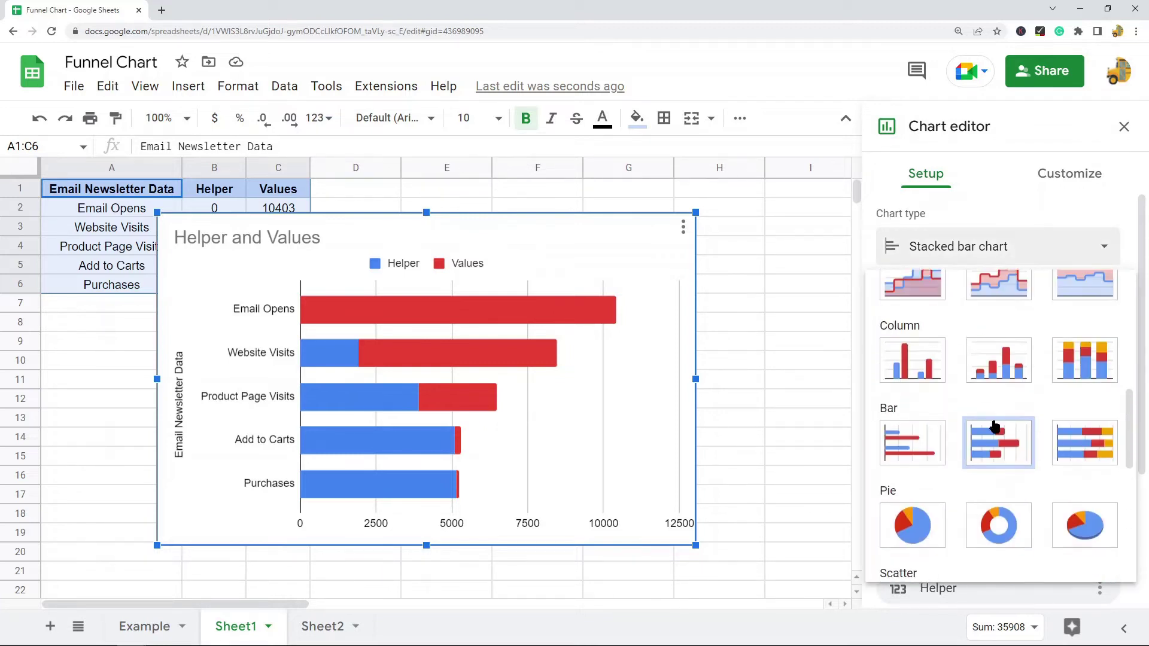
{"action": "left_click", "coordinate": [956, 339]}
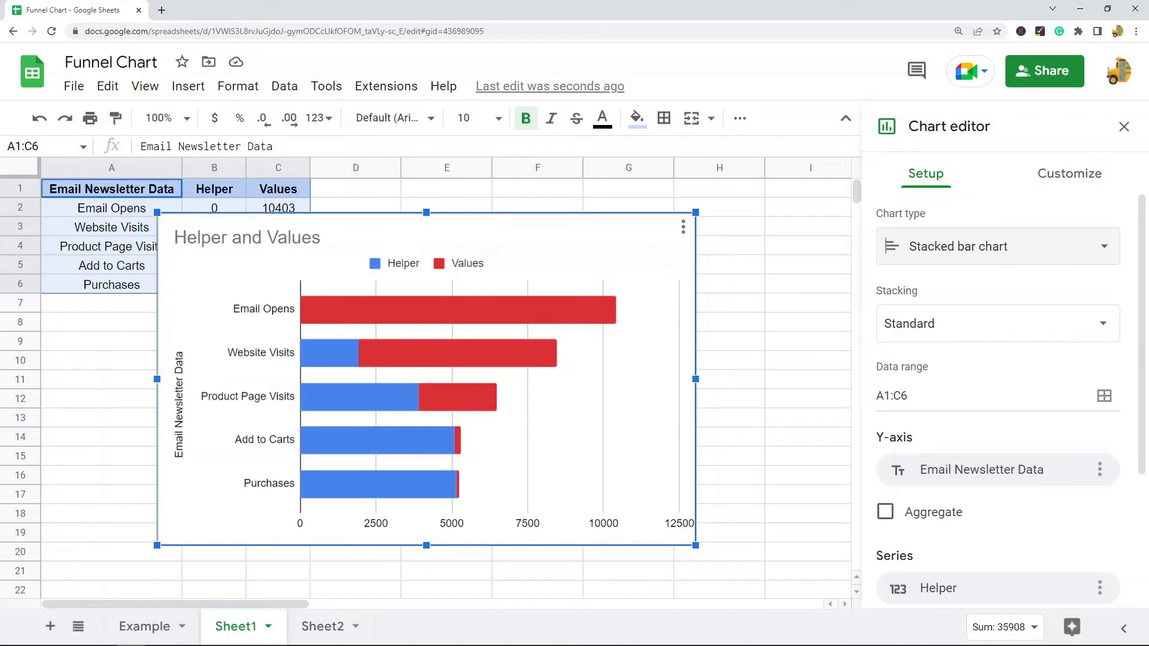
{"action": "left_click", "coordinate": [1071, 181]}
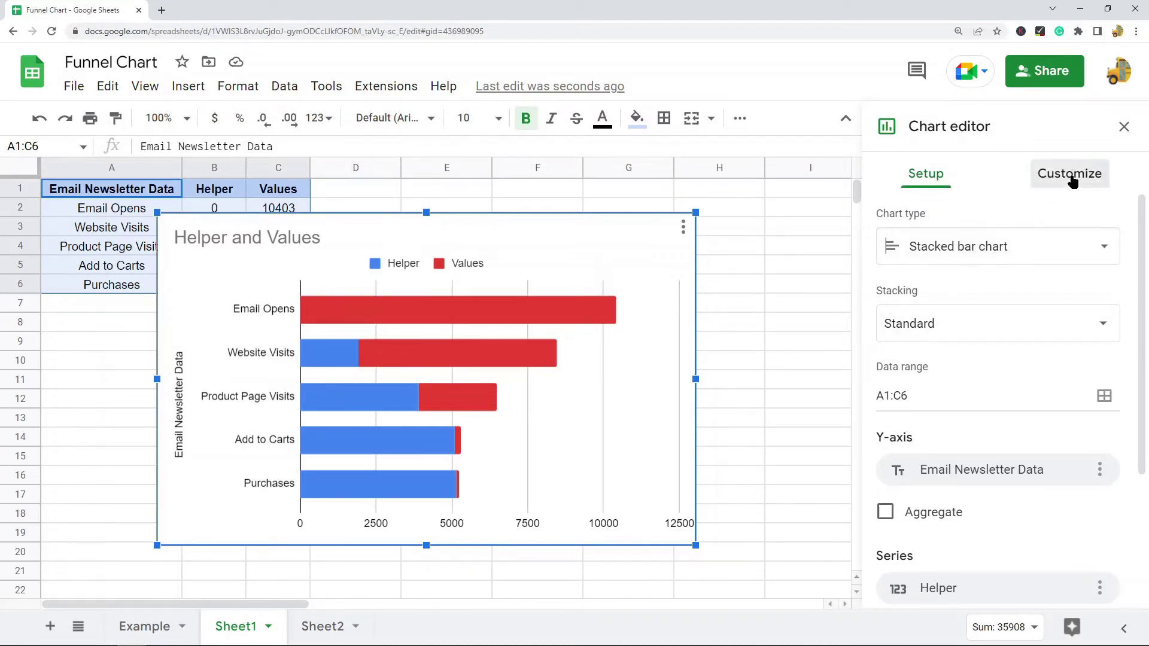
Set the Helper series fill colour to white in the chart's Series settings.
{"action": "left_click", "coordinate": [972, 329]}
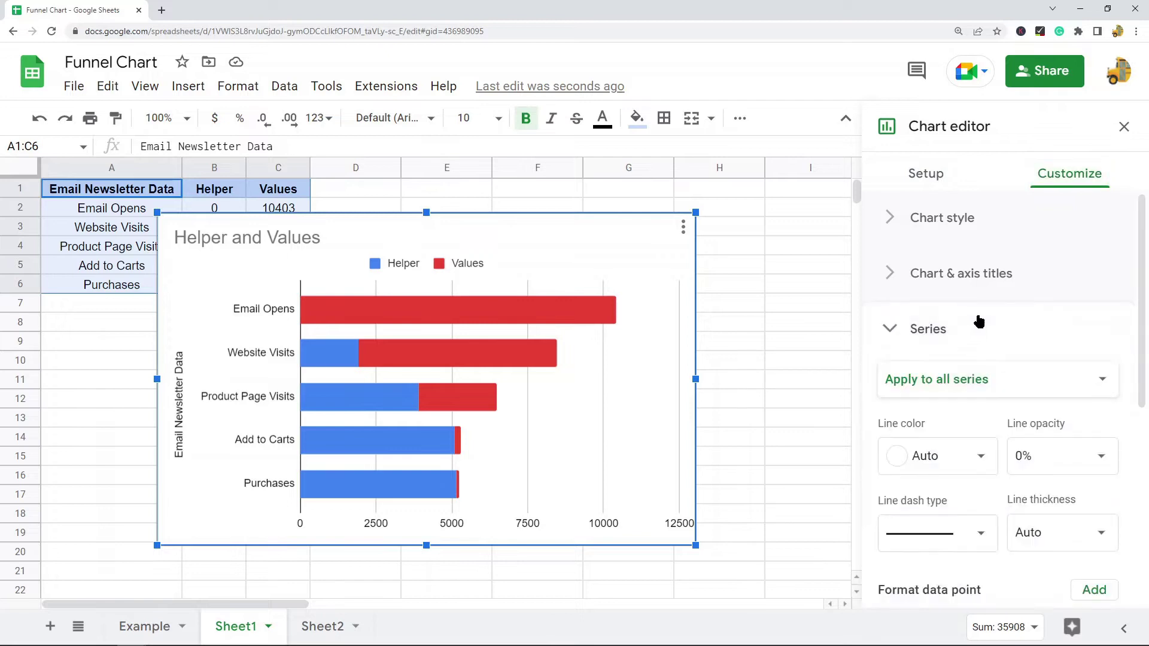
{"action": "left_click", "coordinate": [970, 372]}
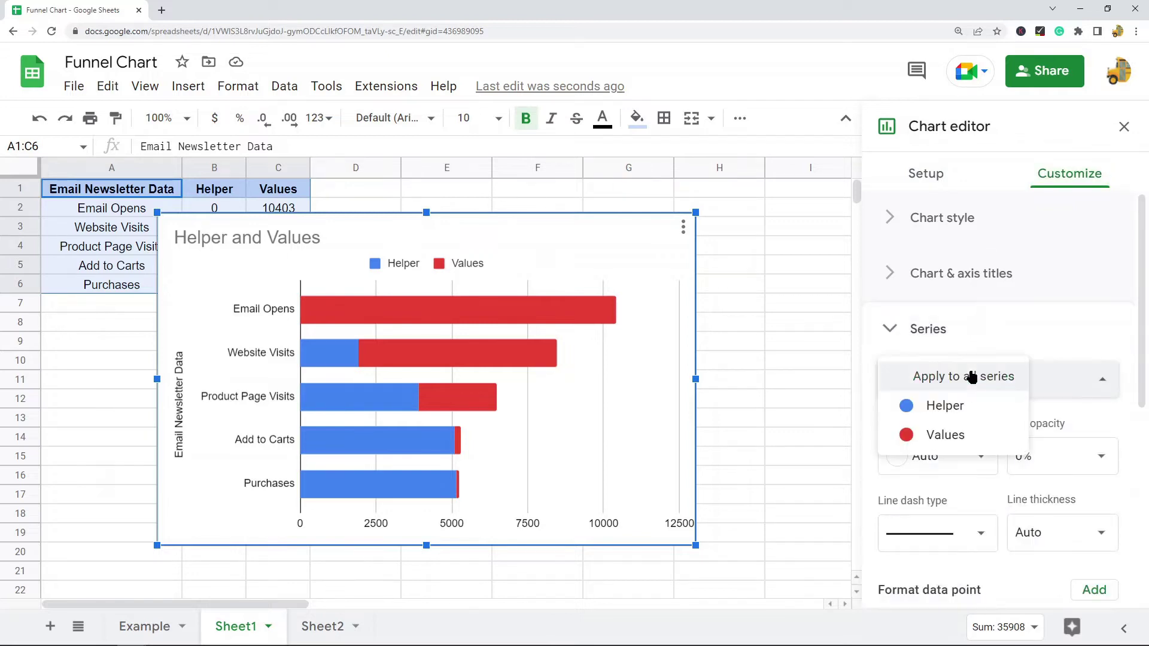
{"action": "left_click", "coordinate": [958, 407]}
{"action": "scroll", "coordinate": [1031, 406], "scroll_direction": "down", "scroll_amount": 2}
{"action": "scroll", "coordinate": [1035, 374], "scroll_direction": "up", "scroll_amount": 2}
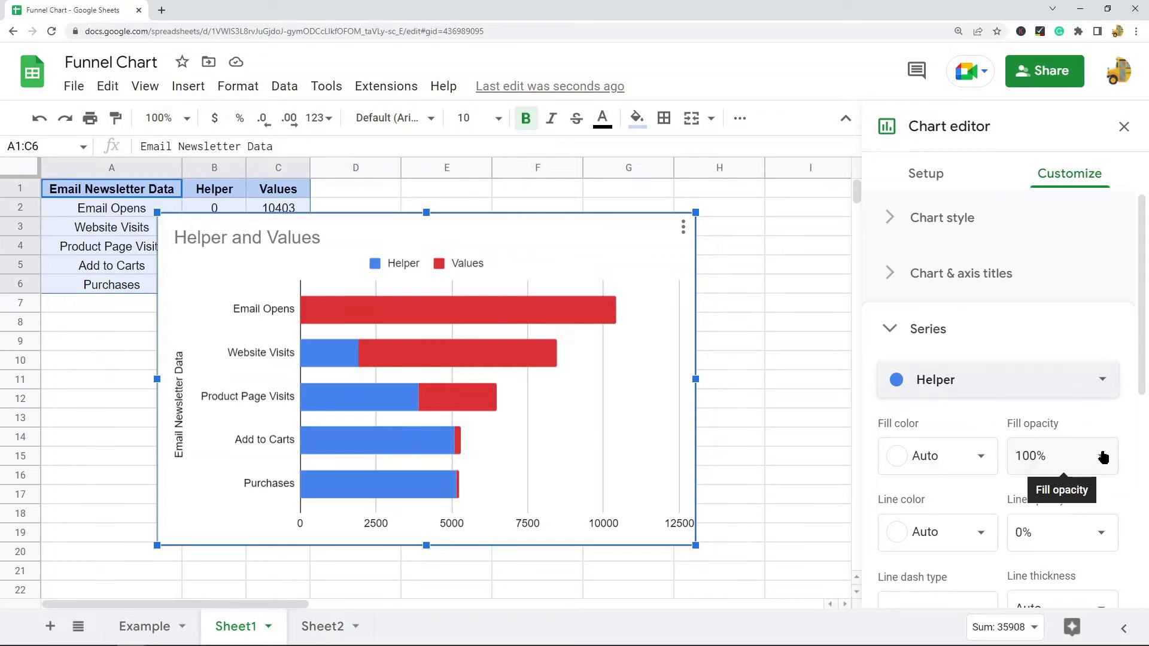
{"action": "left_click", "coordinate": [975, 458]}
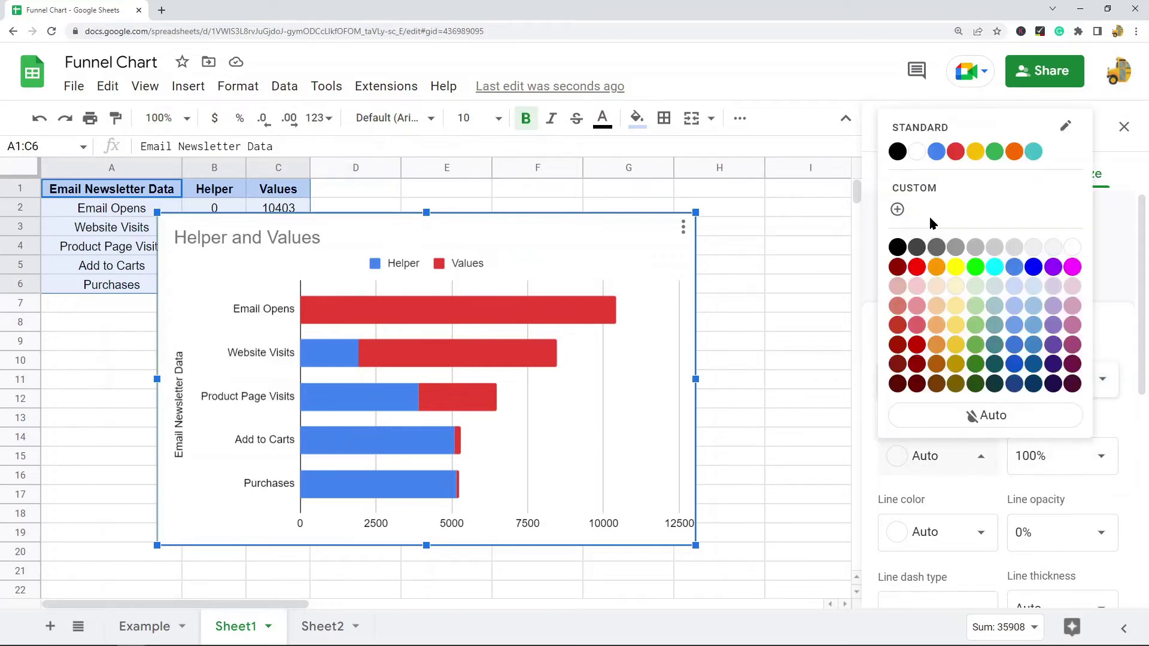
{"action": "left_click", "coordinate": [916, 152]}
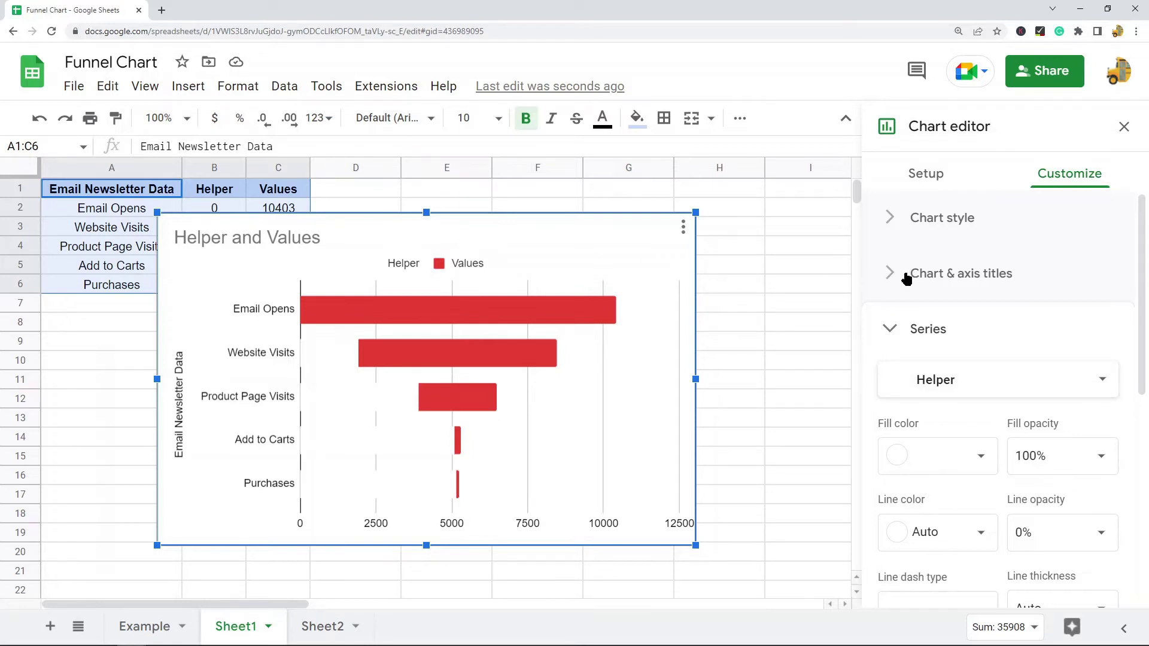
{"action": "left_click", "coordinate": [894, 326]}
Set the chart legend position to None.
{"action": "left_click", "coordinate": [941, 387]}
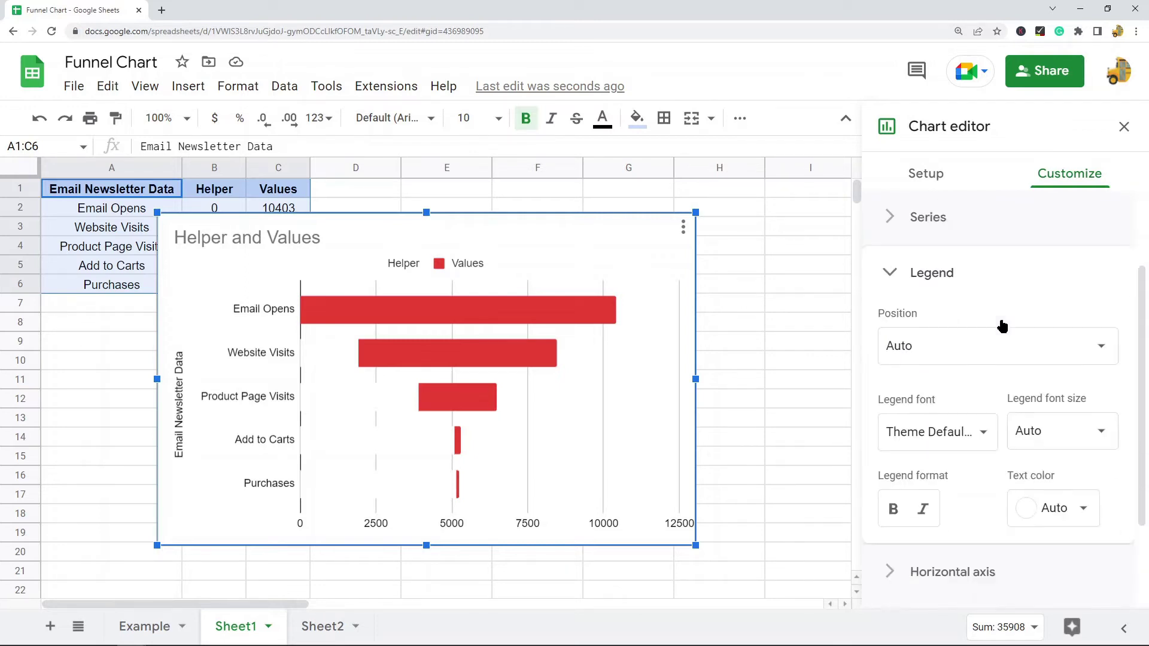
{"action": "left_click", "coordinate": [964, 281]}
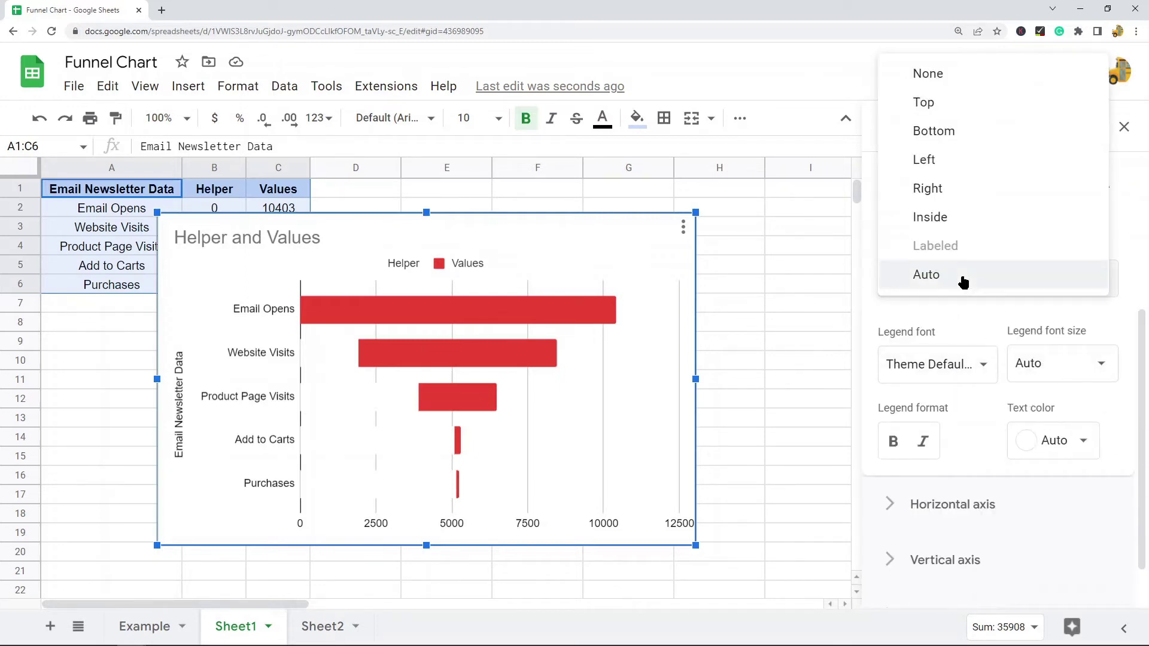
{"action": "left_click", "coordinate": [954, 73]}
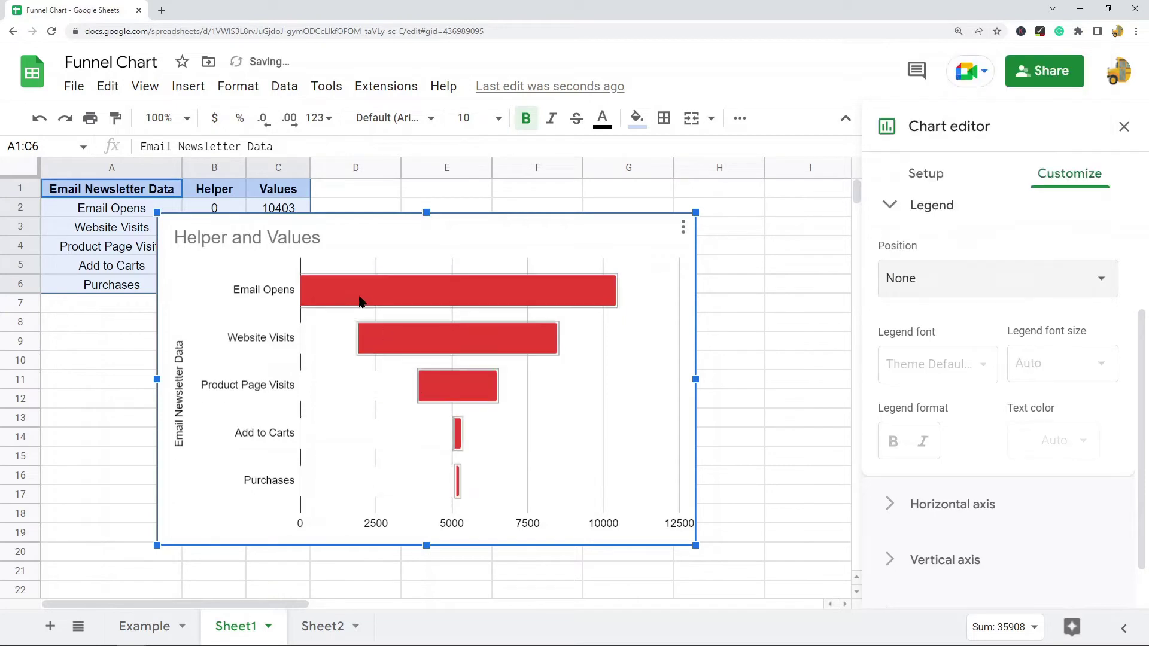
{"action": "scroll", "coordinate": [959, 411], "scroll_direction": "down", "scroll_amount": 1}
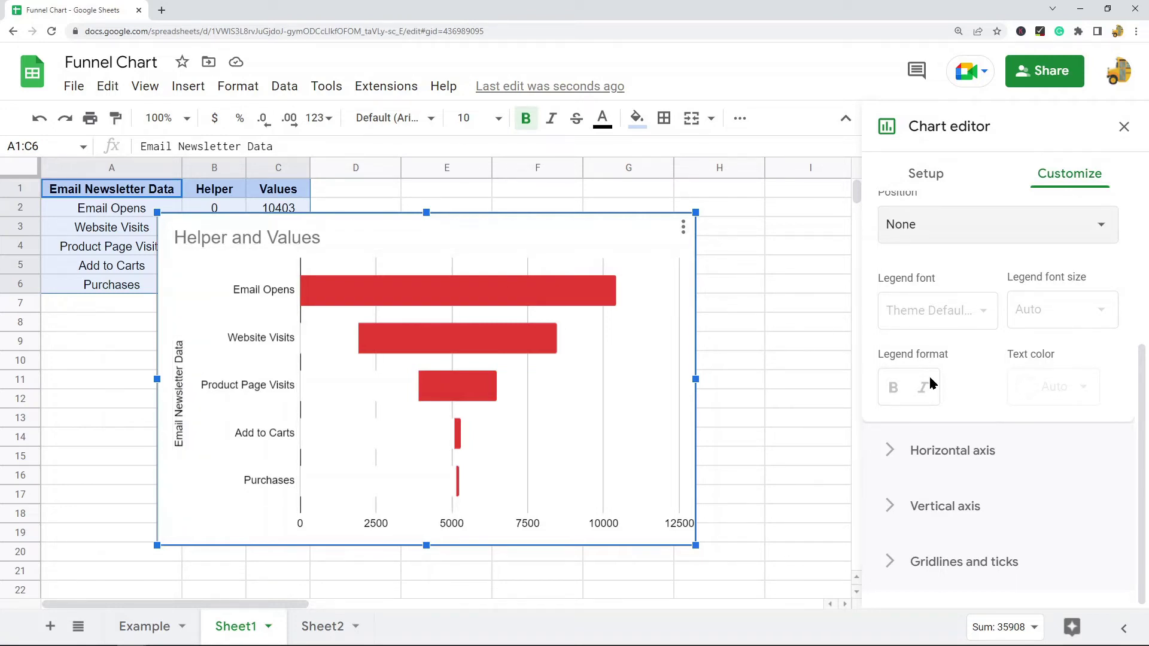
{"action": "scroll", "coordinate": [931, 379], "scroll_direction": "up", "scroll_amount": 4}
{"action": "left_click", "coordinate": [890, 386]}
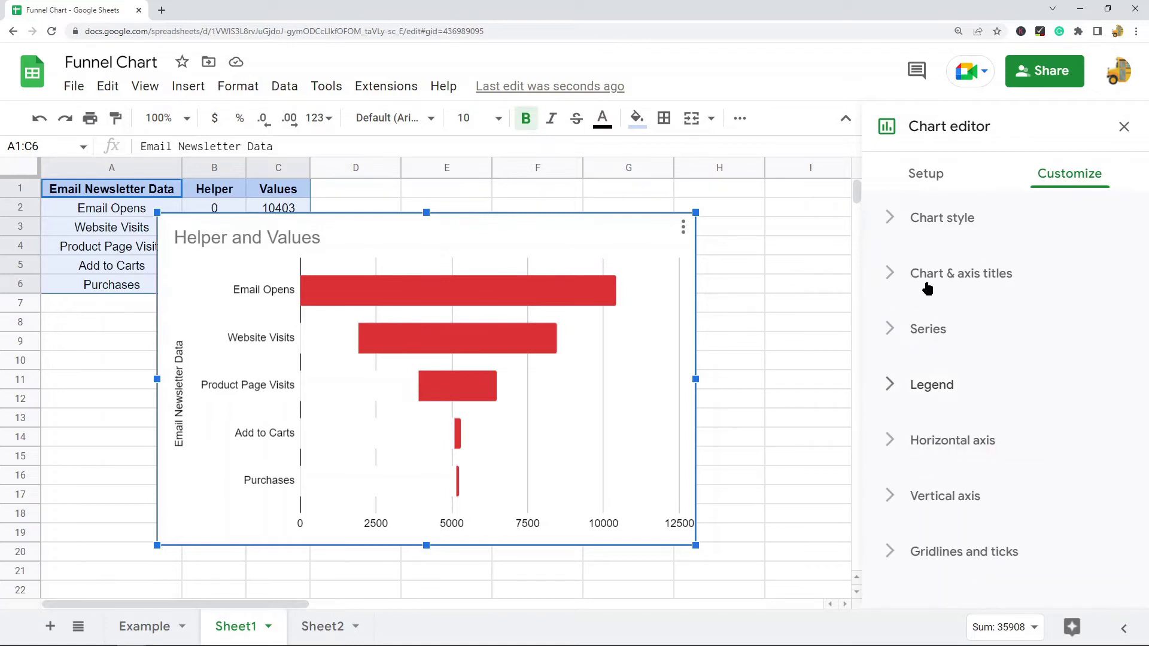
Delete the vertical axis title text.
{"action": "left_click", "coordinate": [924, 277]}
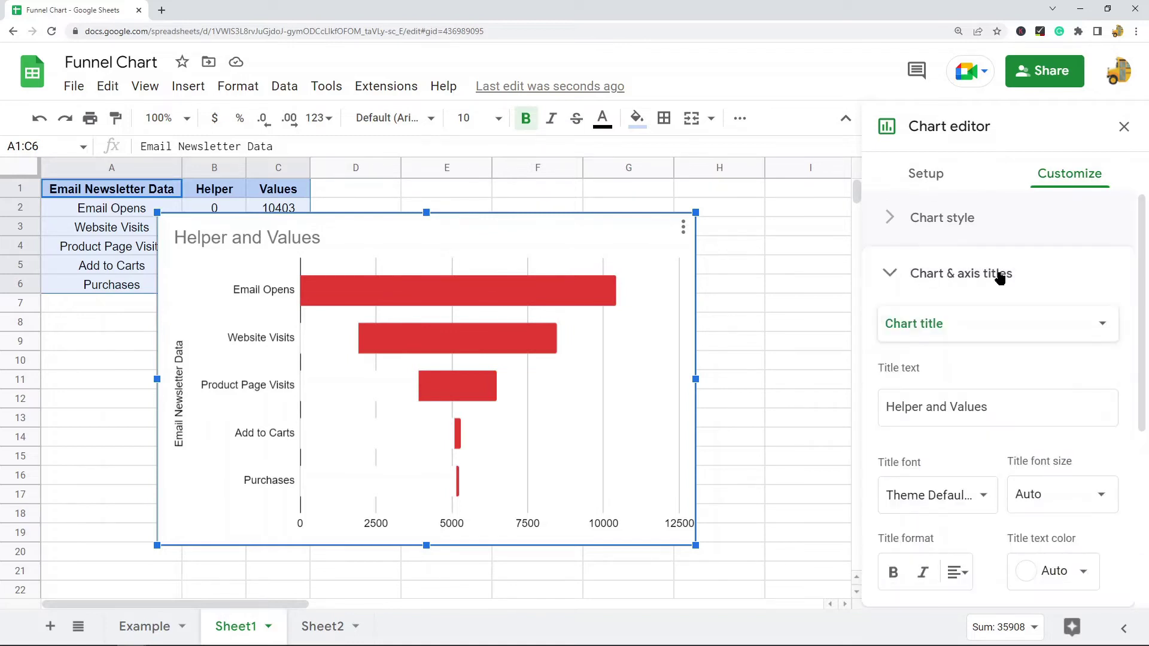
{"action": "left_click", "coordinate": [971, 331]}
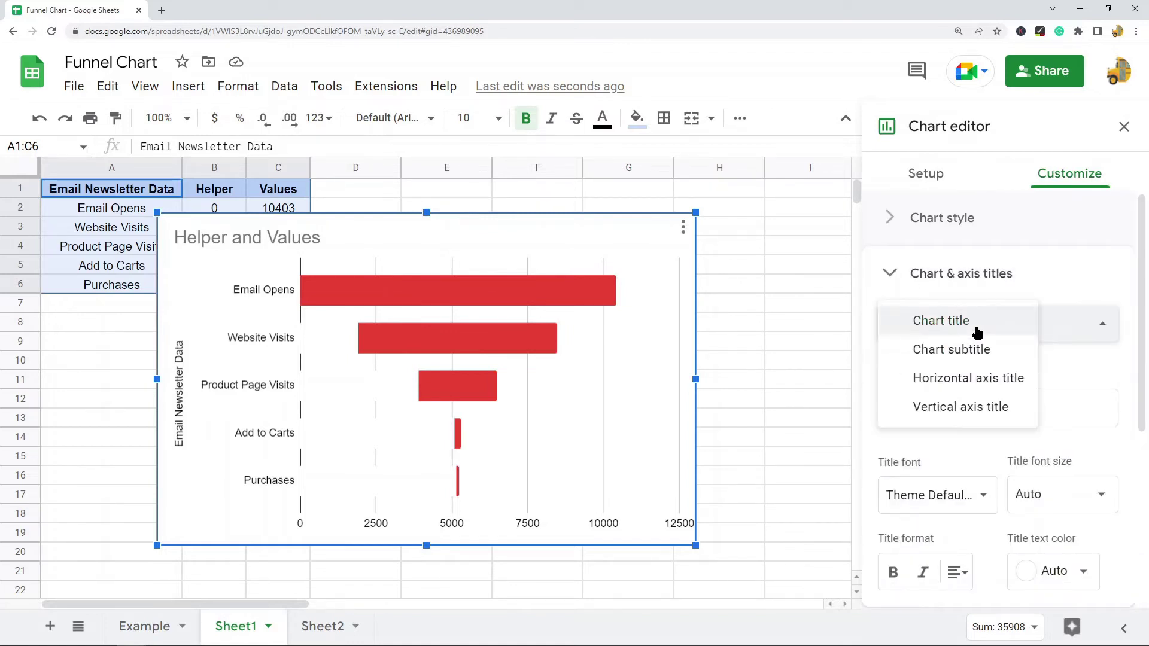
{"action": "left_click", "coordinate": [977, 409]}
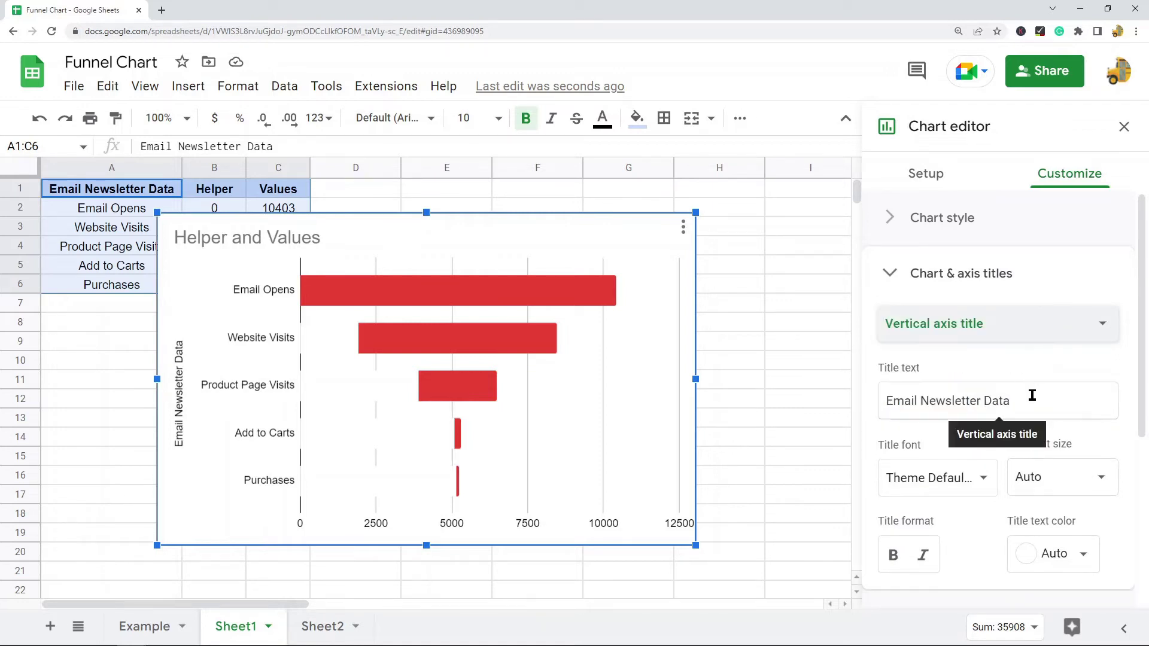
{"action": "left_click", "coordinate": [1031, 395]}
{"action": "left_click_drag", "start_coordinate": [1032, 395], "coordinate": [835, 400]}
{"action": "key", "text": "BackSpace"}
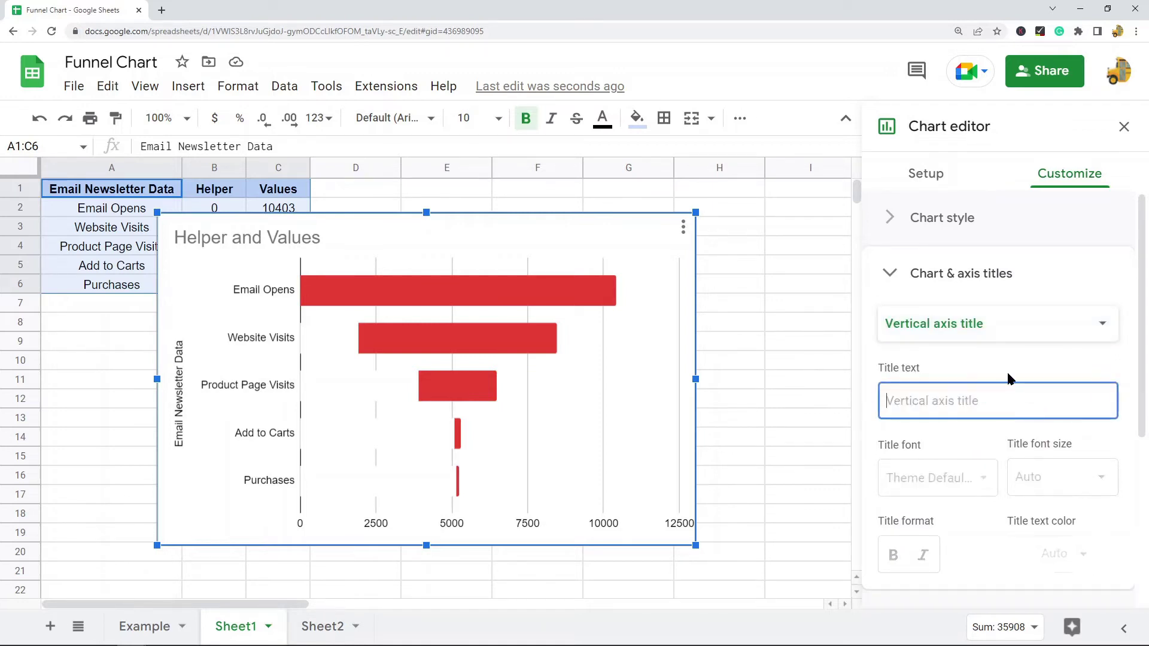
Change the chart title from 'Helper and Values' to 'Email Newsletter Data'.
{"action": "left_click", "coordinate": [966, 326]}
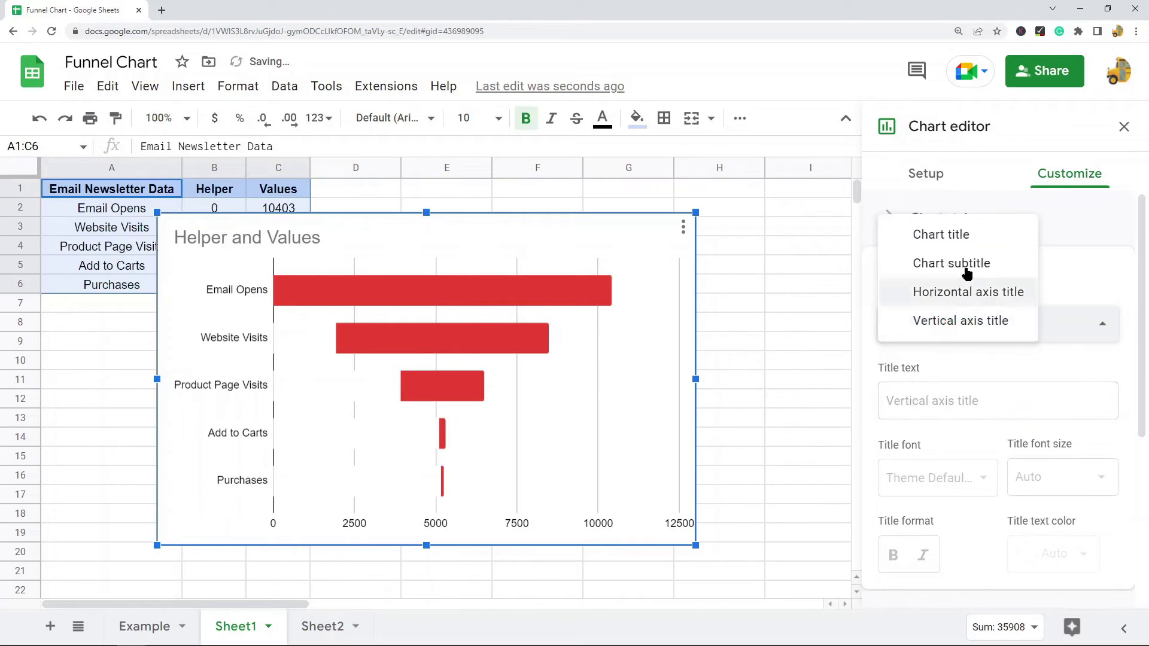
{"action": "left_click", "coordinate": [956, 235]}
{"action": "left_click_drag", "start_coordinate": [1015, 402], "coordinate": [881, 405]}
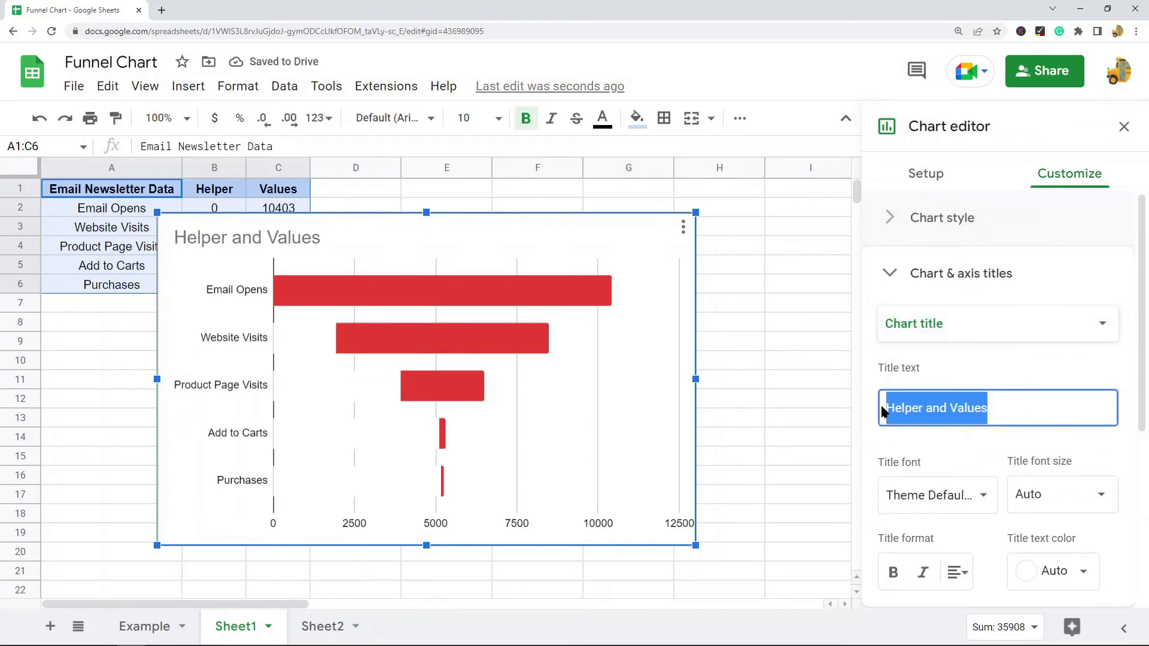
{"action": "type", "text": "E"}
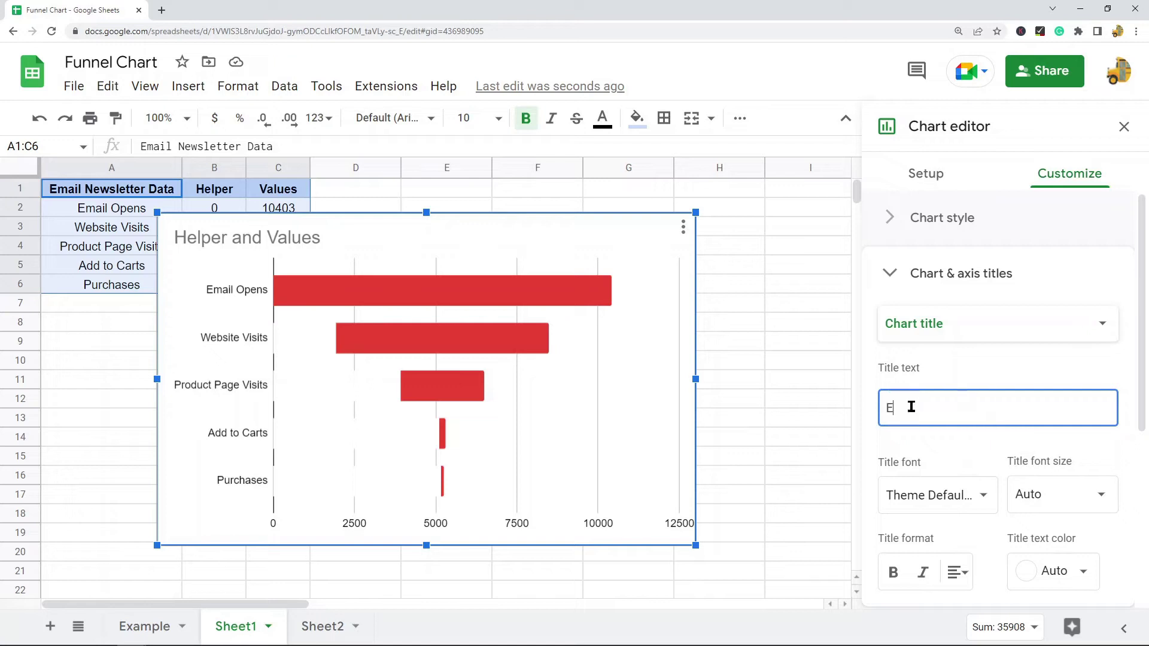
{"action": "type", "text": "mail Newsletter Data"}
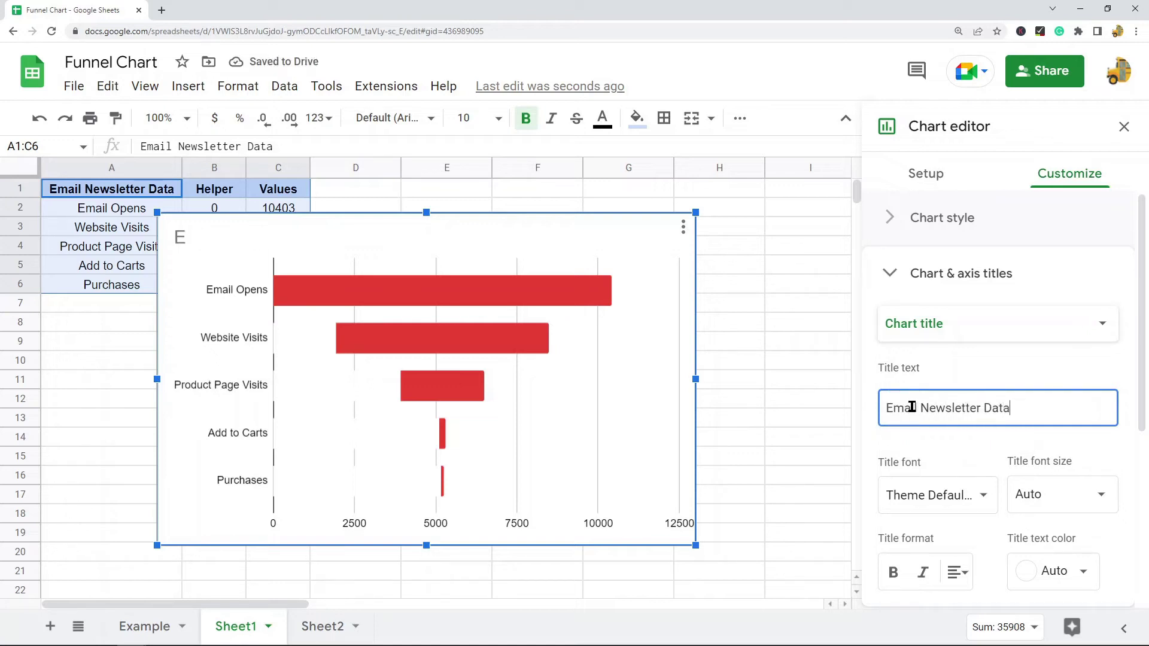
{"action": "left_click", "coordinate": [886, 275]}
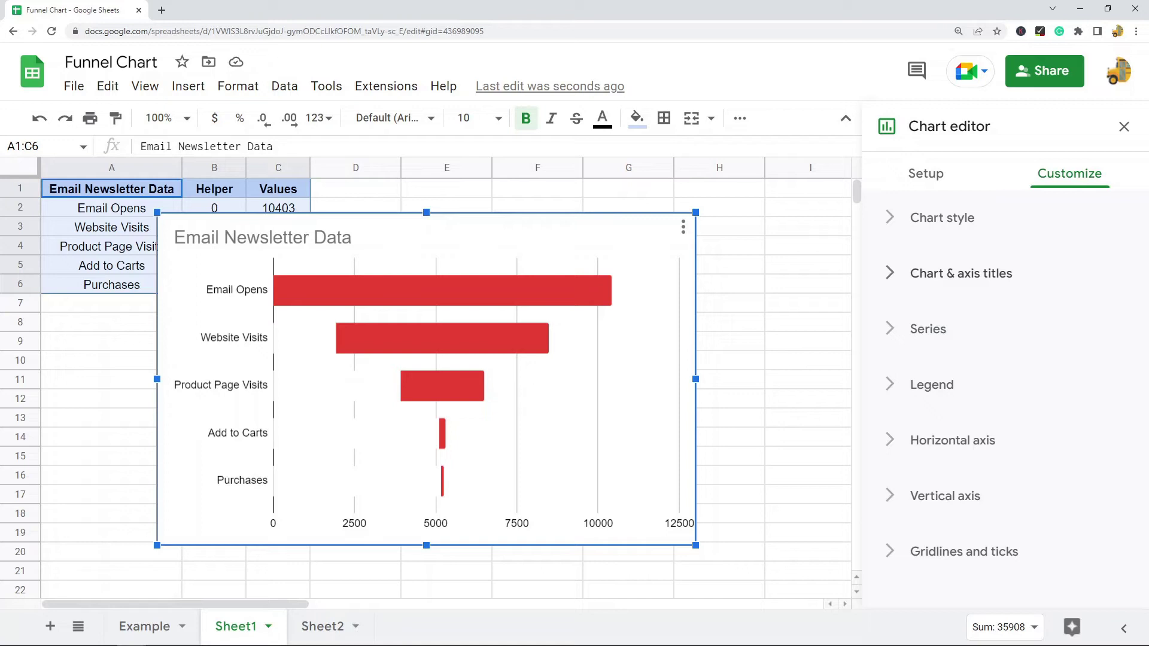
Turn on data labels for the Values series.
{"action": "left_click", "coordinate": [604, 292]}
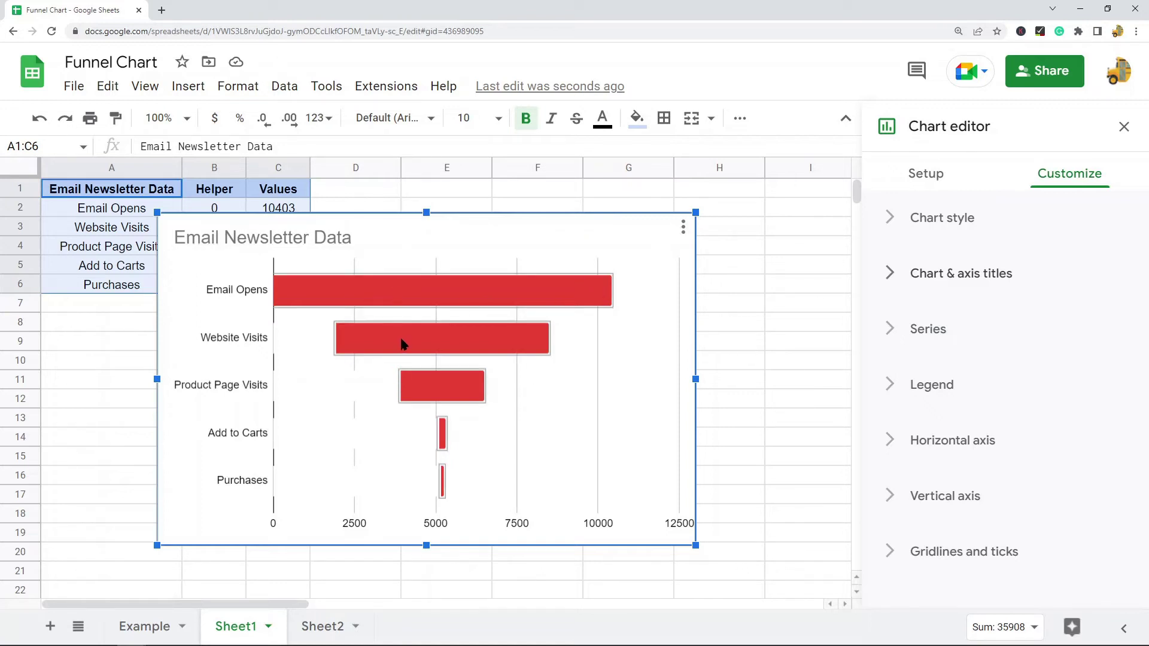
{"action": "left_click", "coordinate": [438, 441]}
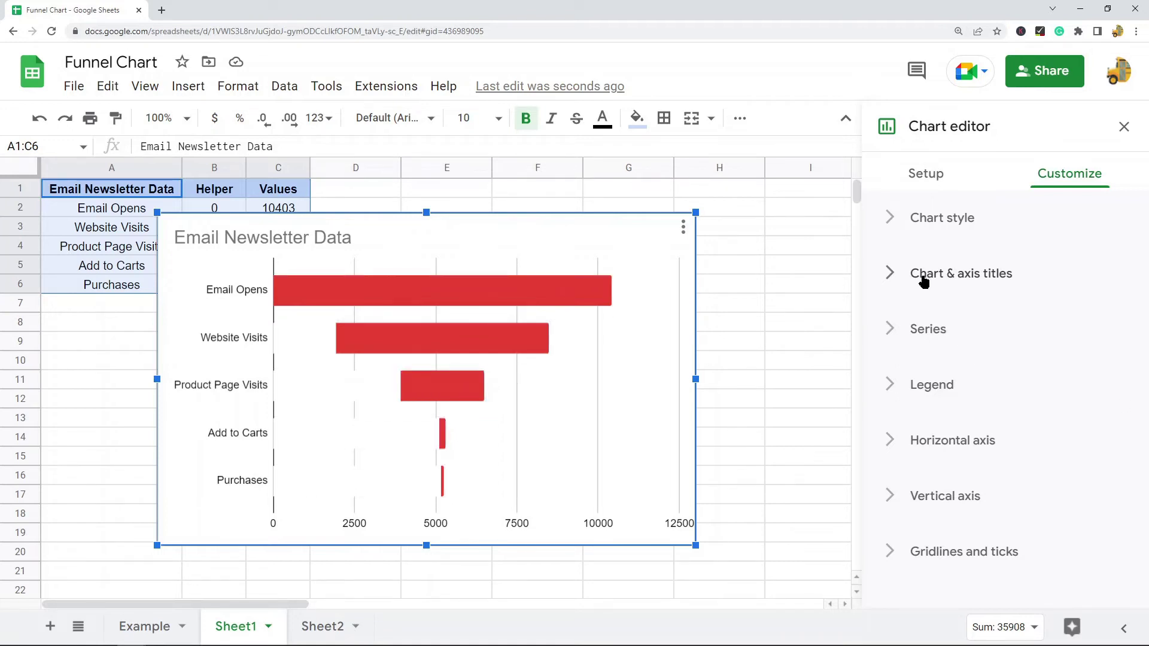
{"action": "left_click", "coordinate": [924, 331]}
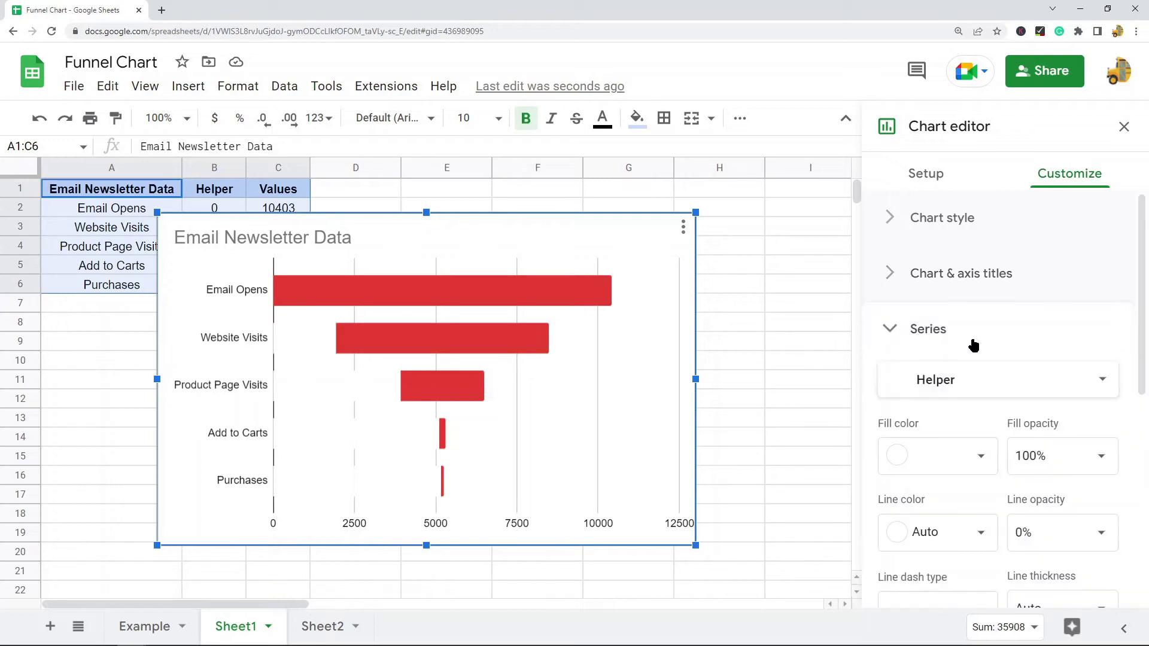
{"action": "left_click", "coordinate": [987, 383]}
{"action": "left_click", "coordinate": [949, 404]}
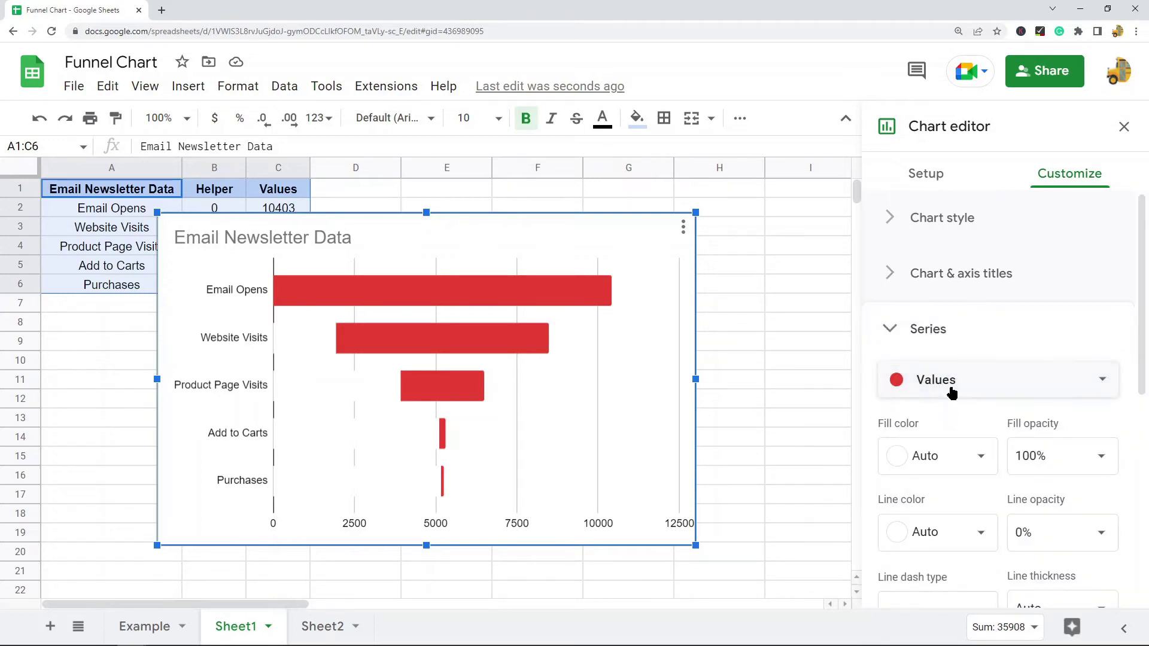
{"action": "scroll", "coordinate": [969, 377], "scroll_direction": "down", "scroll_amount": 2}
{"action": "scroll", "coordinate": [998, 379], "scroll_direction": "down", "scroll_amount": 4}
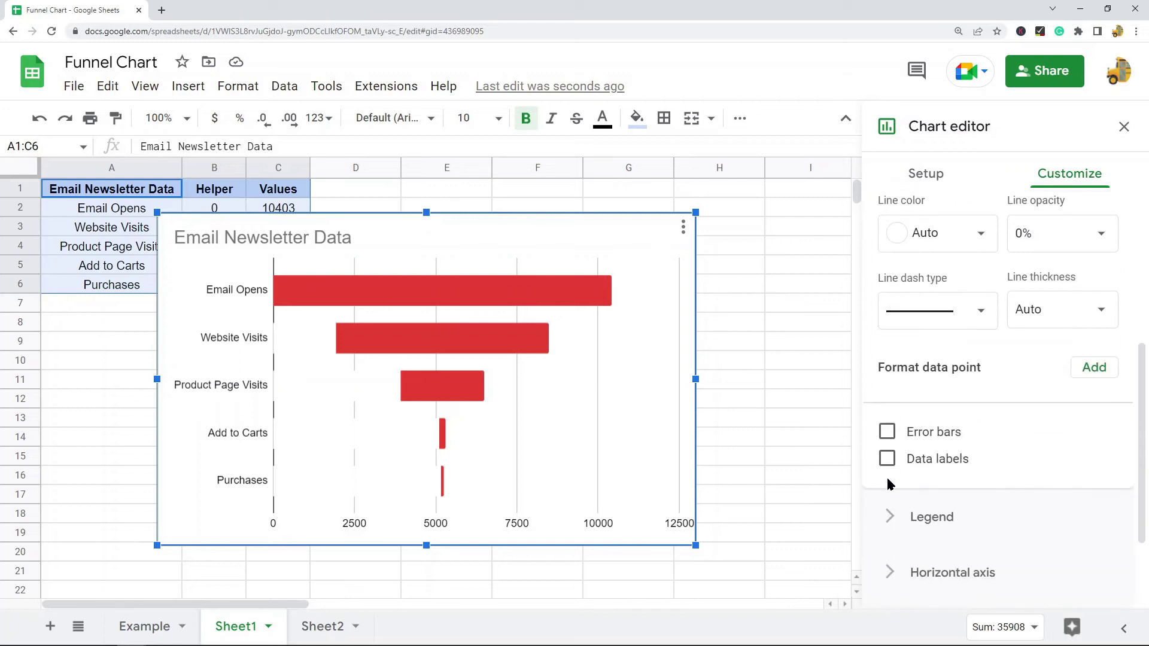
{"action": "left_click", "coordinate": [887, 459]}
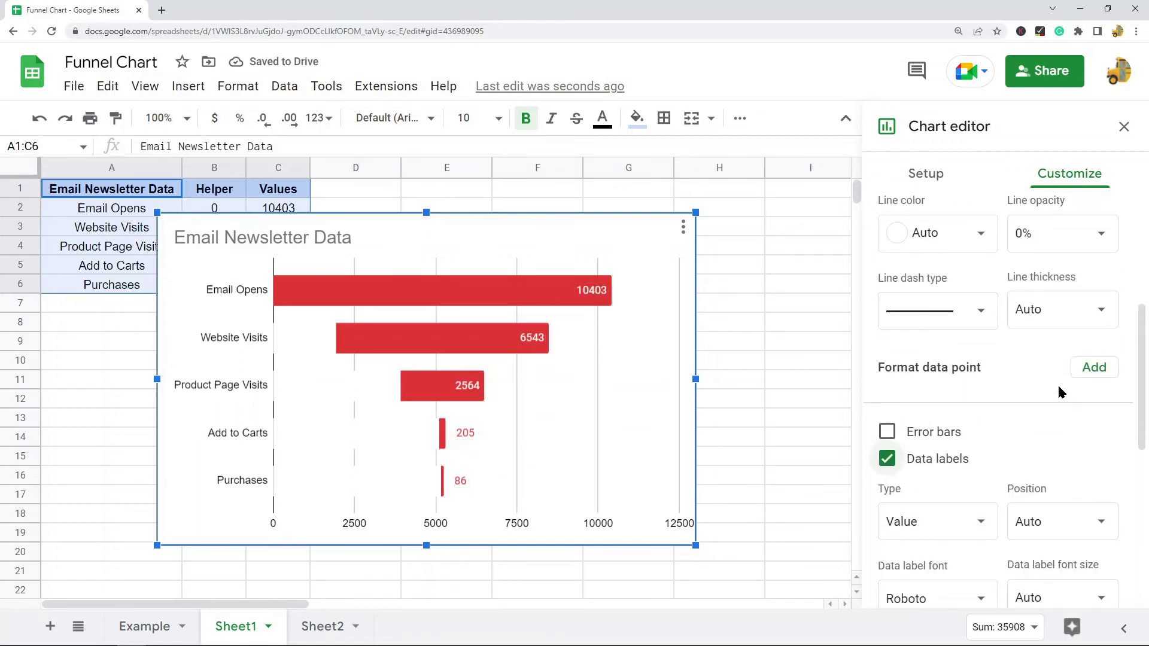
Make the data labels black, then move to Sheet2.
{"action": "scroll", "coordinate": [1029, 339], "scroll_direction": "down", "scroll_amount": 2}
{"action": "scroll", "coordinate": [1033, 339], "scroll_direction": "down", "scroll_amount": 1}
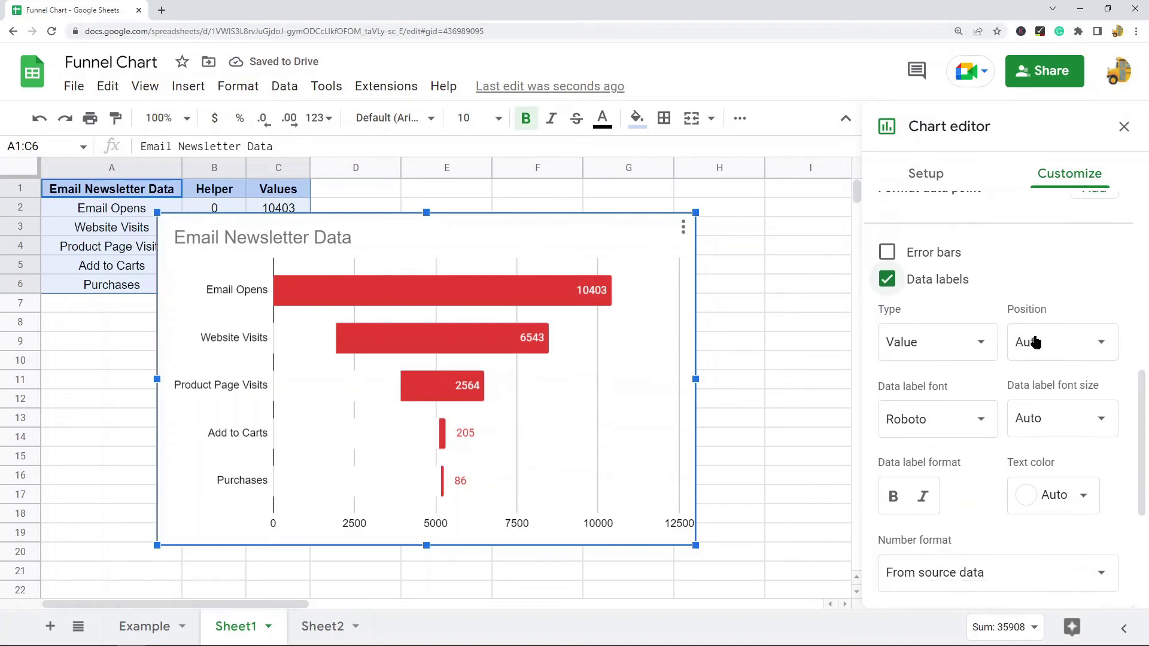
{"action": "left_click", "coordinate": [1082, 498]}
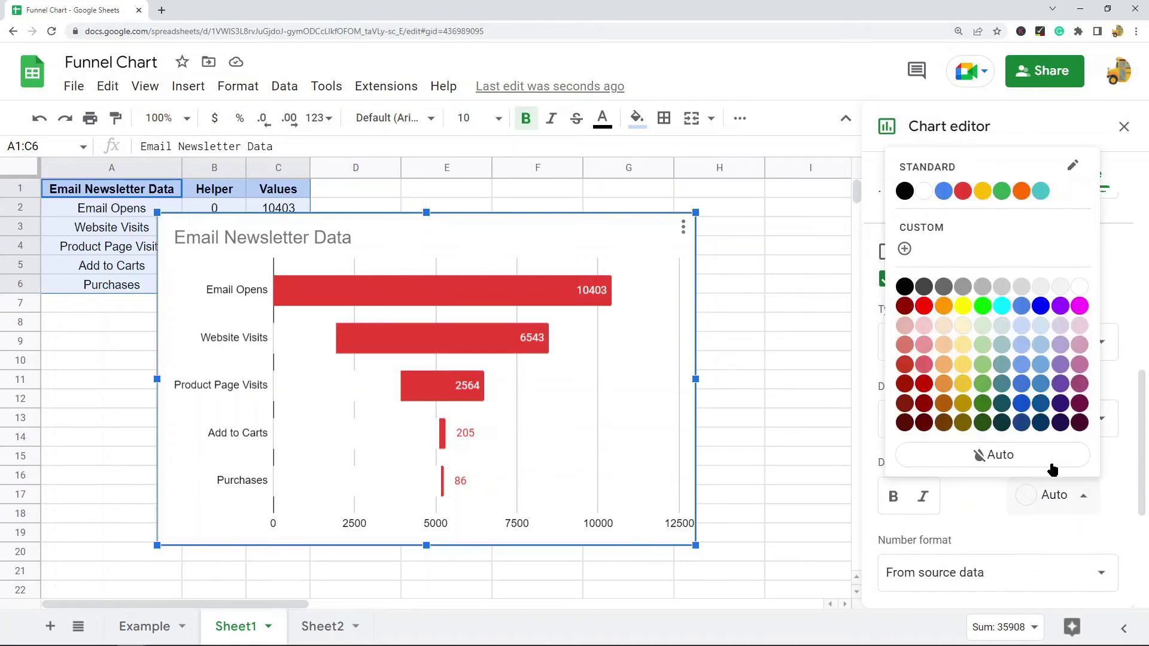
{"action": "left_click", "coordinate": [906, 288]}
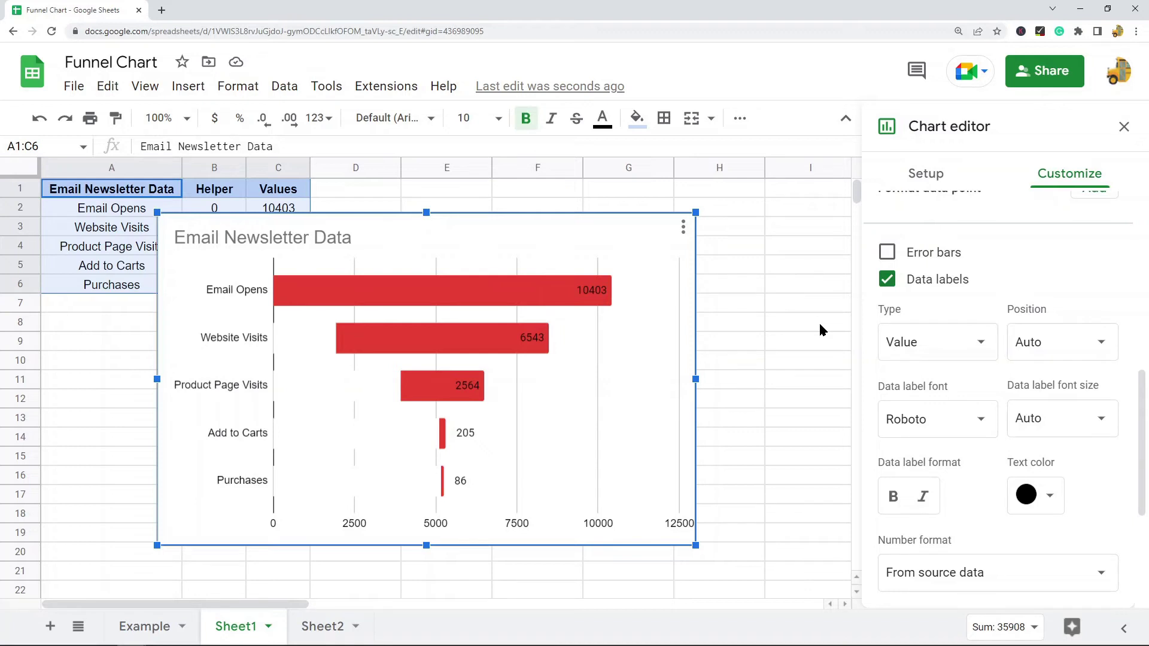
{"action": "scroll", "coordinate": [1077, 388], "scroll_direction": "up", "scroll_amount": 10}
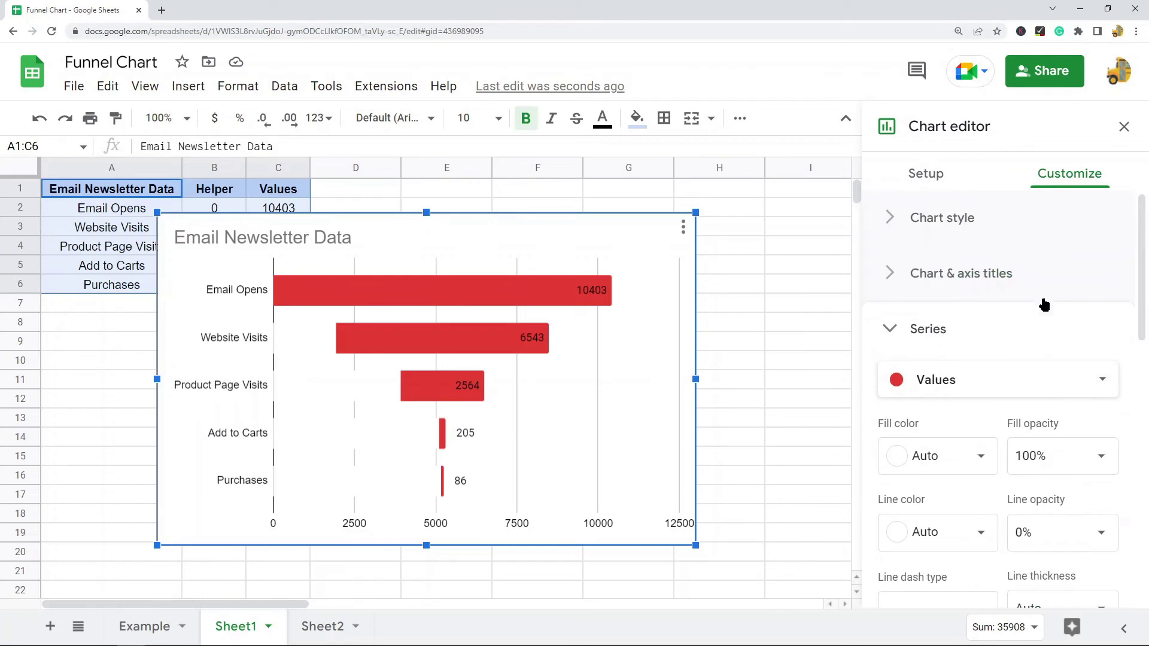
{"action": "scroll", "coordinate": [1042, 302], "scroll_direction": "down", "scroll_amount": 9}
{"action": "scroll", "coordinate": [1040, 399], "scroll_direction": "down", "scroll_amount": 2}
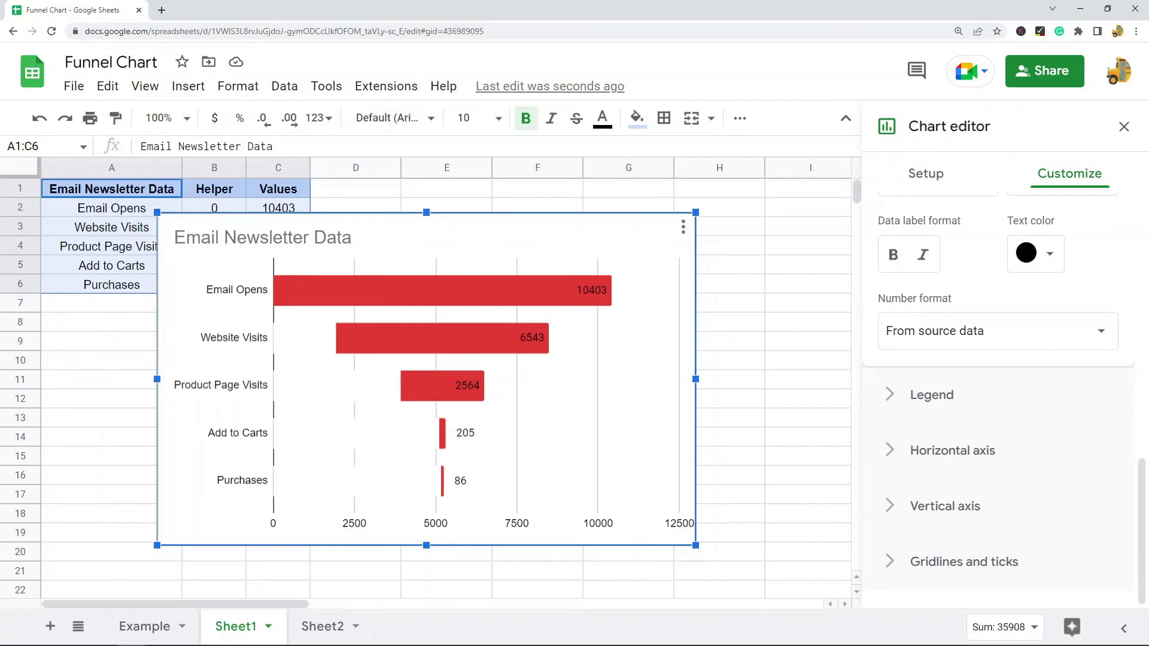
{"action": "left_click", "coordinate": [326, 625]}
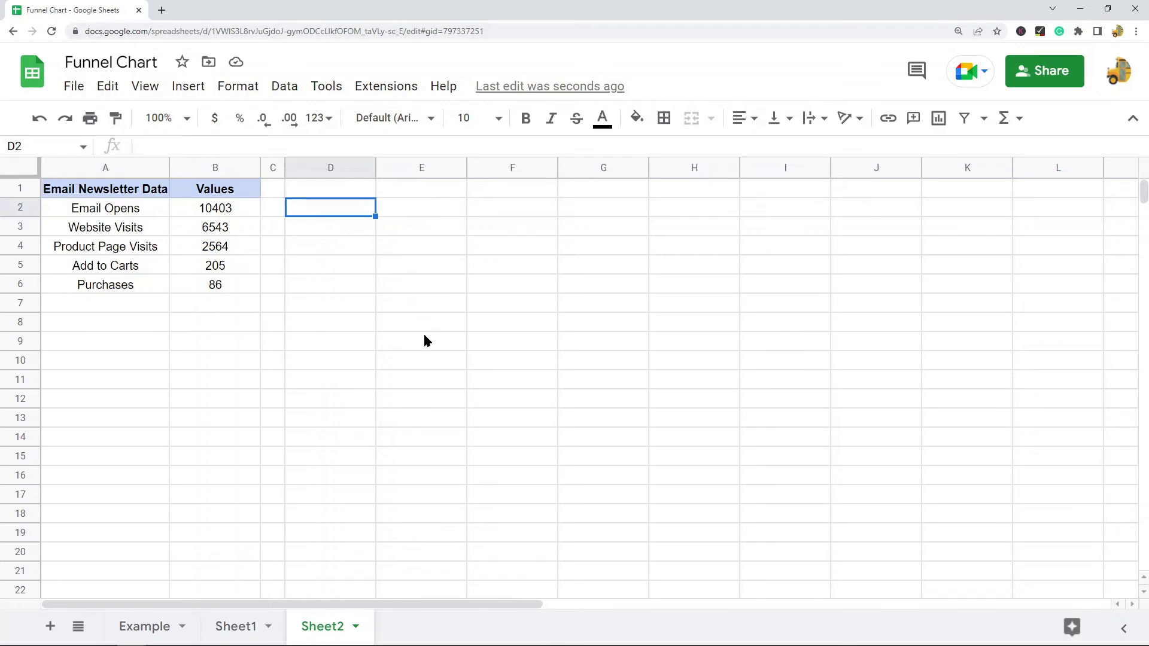
Select columns D and E and paste the purple SPARKLINE bar formula into D2.
{"action": "left_click", "coordinate": [337, 168]}
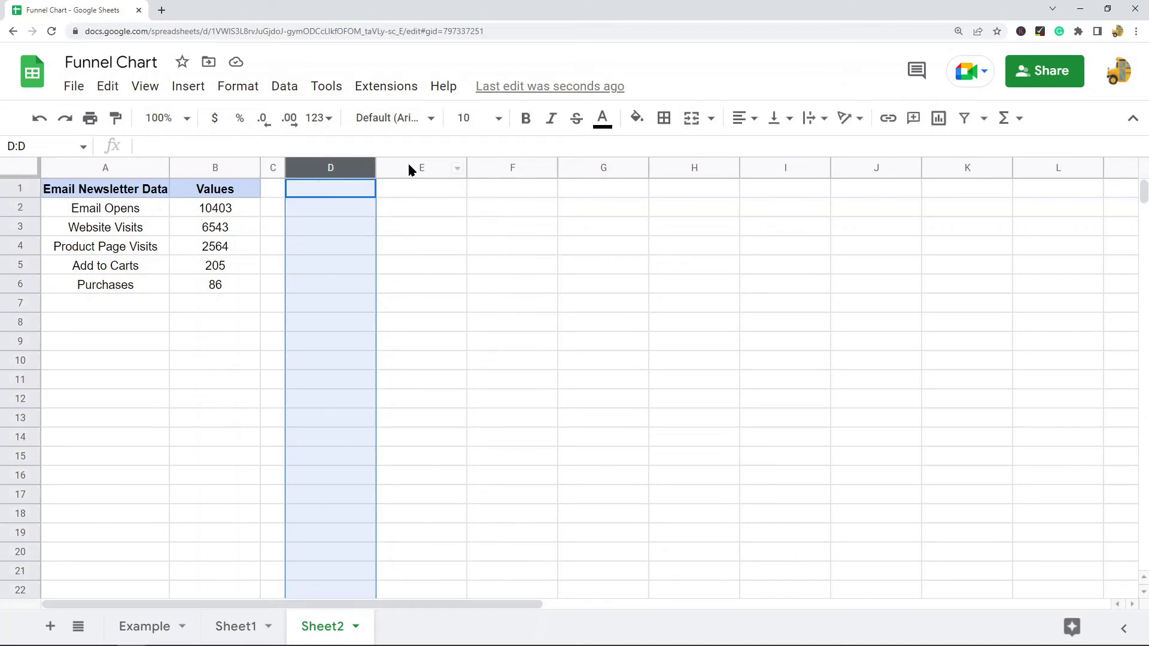
{"action": "left_click", "coordinate": [409, 169]}
{"action": "left_click_drag", "start_coordinate": [324, 216], "coordinate": [321, 286]}
{"action": "left_click_drag", "start_coordinate": [405, 214], "coordinate": [413, 297]}
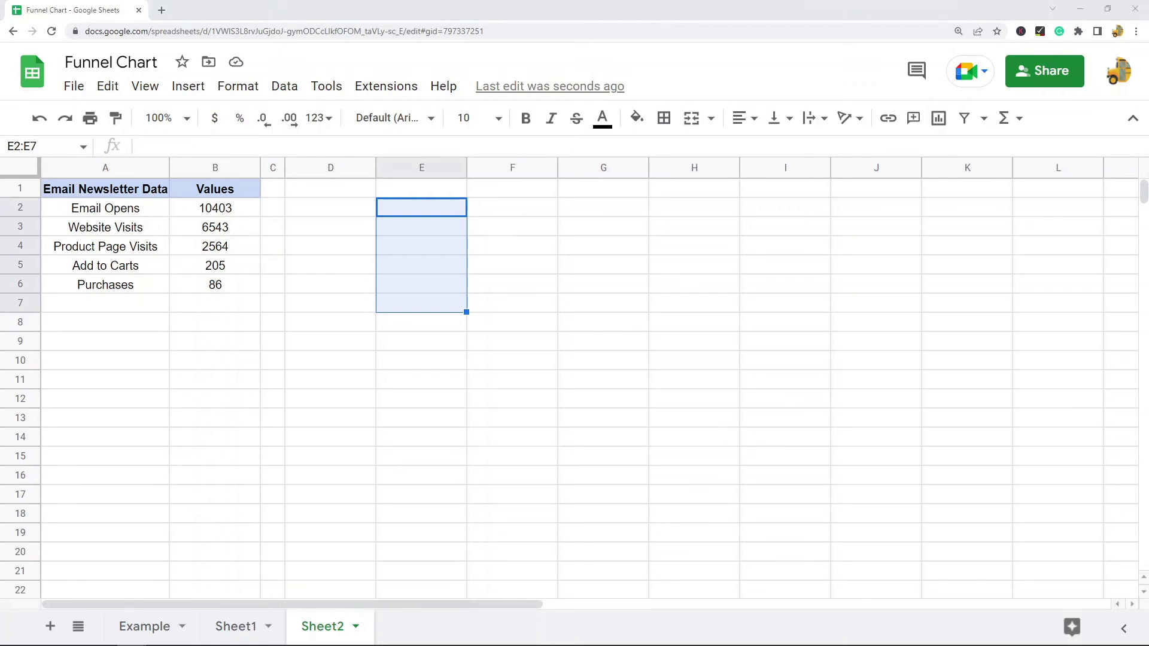
{"action": "double_click", "coordinate": [321, 208]}
{"action": "type", "text": "=sparkline(B2,{\"charttype\",\"bar\";\"max\",max($B$2:$B$6); \"rtl\",true;\"color1\",\"#746AB0\"})"}
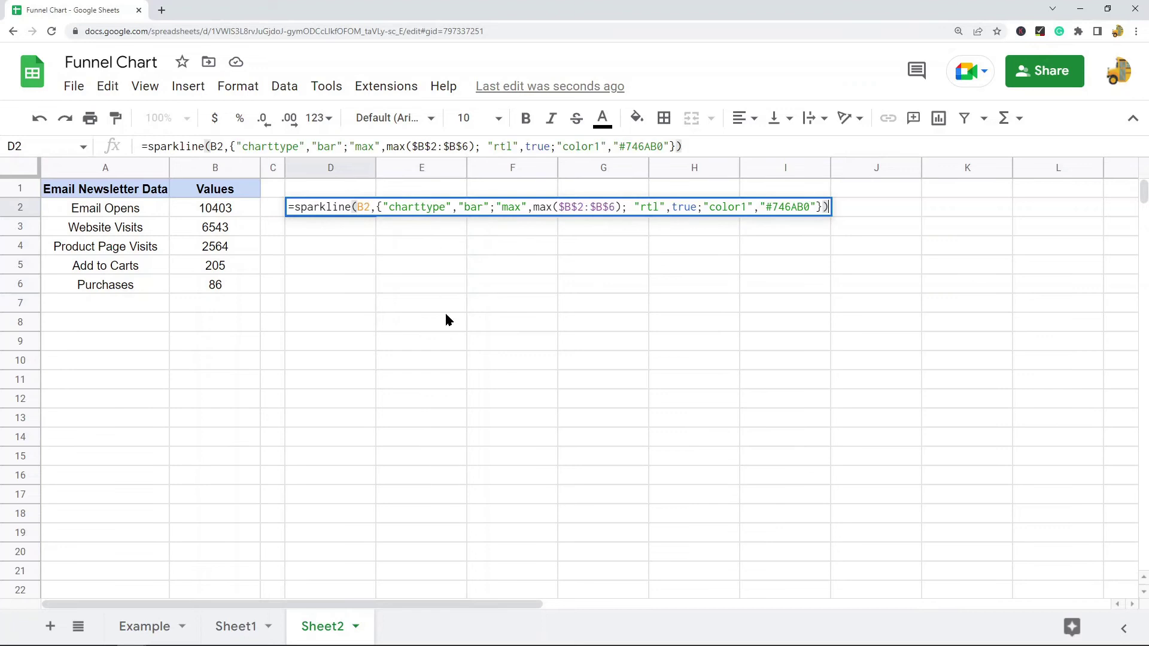
Commit the D2 sparkline and review its B2, $B$2:$B$6 and #746AB0 arguments.
{"action": "left_click", "coordinate": [427, 303]}
{"action": "left_click", "coordinate": [353, 214]}
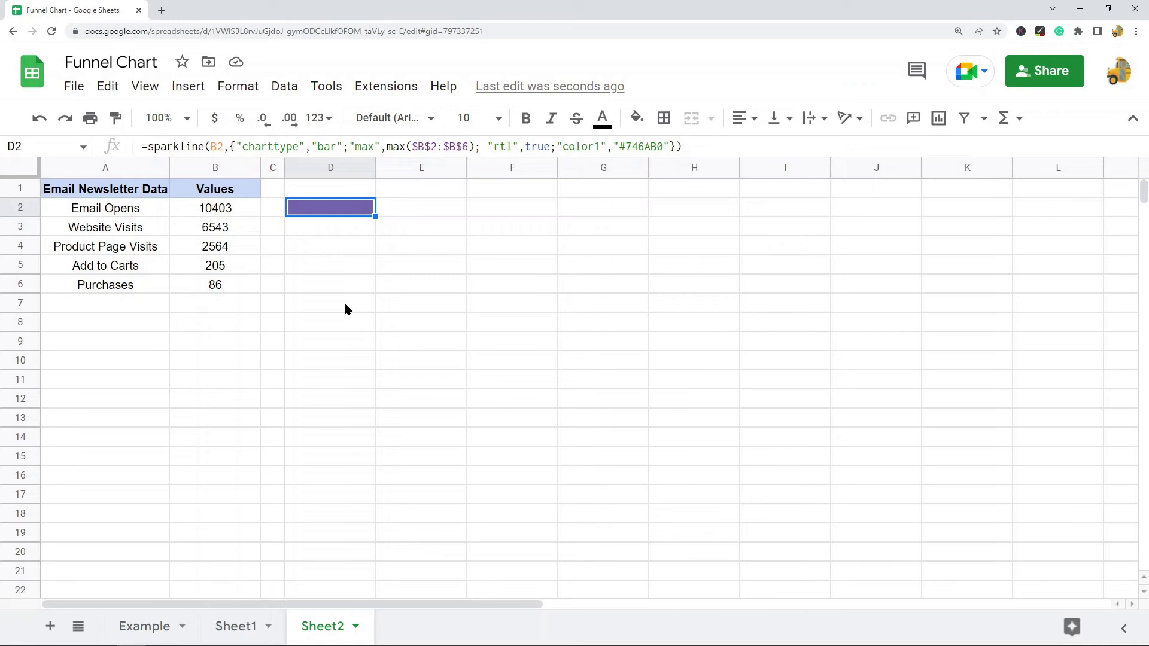
{"action": "left_click", "coordinate": [222, 147]}
{"action": "left_click_drag", "start_coordinate": [224, 147], "coordinate": [210, 147]}
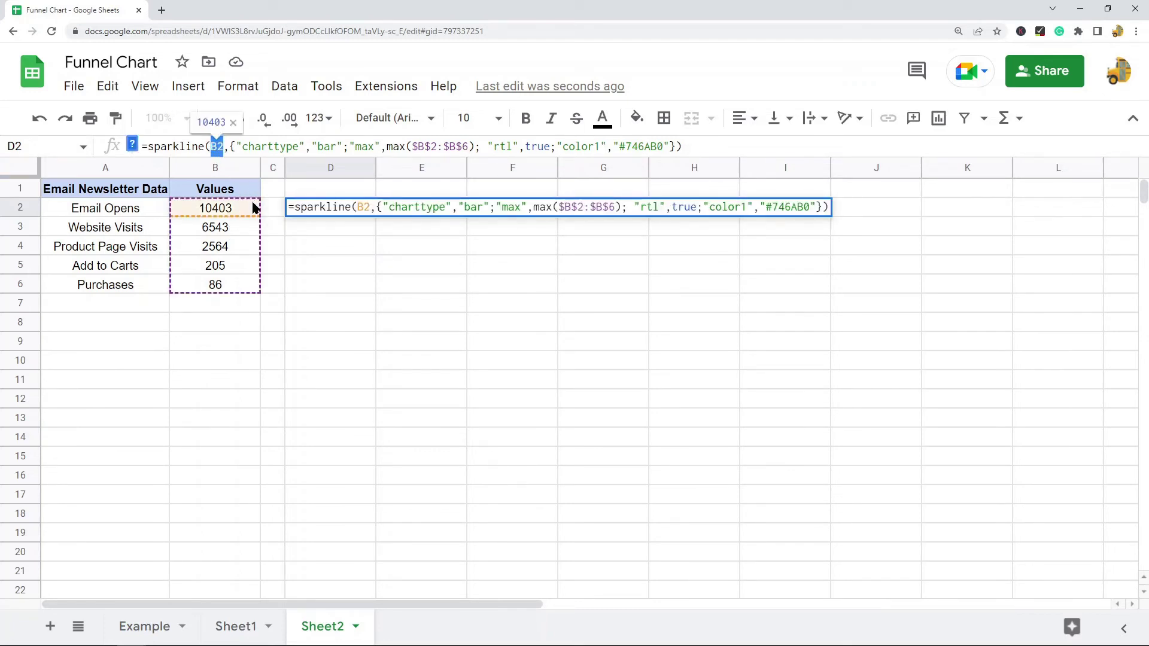
{"action": "left_click_drag", "start_coordinate": [412, 147], "coordinate": [469, 146]}
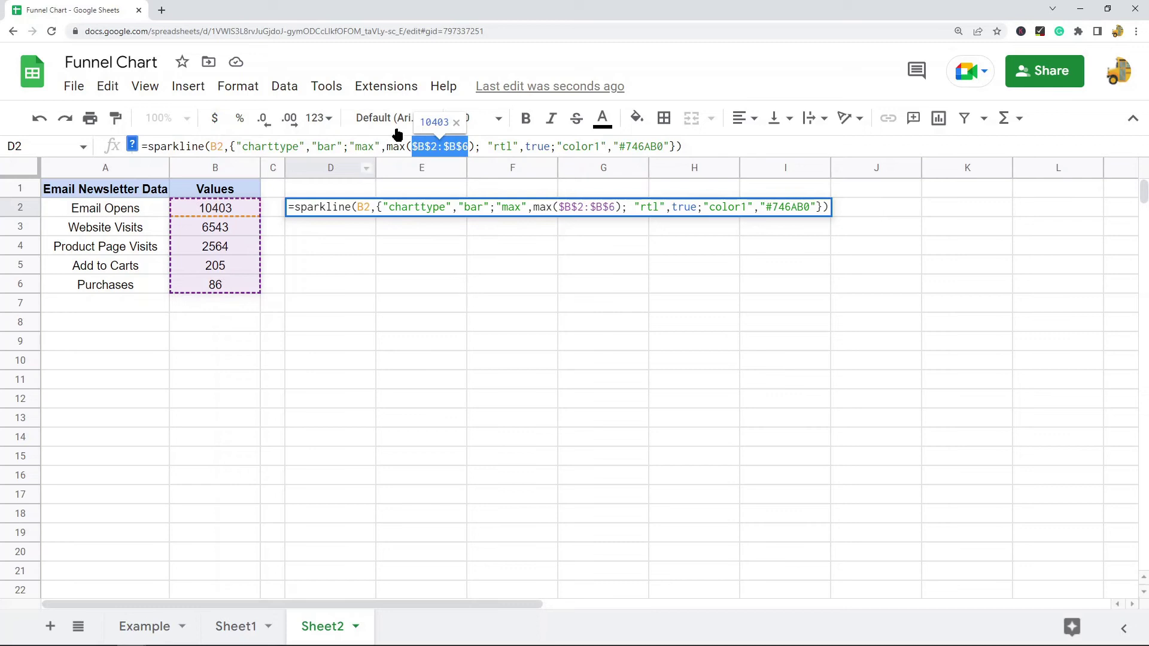
{"action": "left_click_drag", "start_coordinate": [617, 147], "coordinate": [663, 147]}
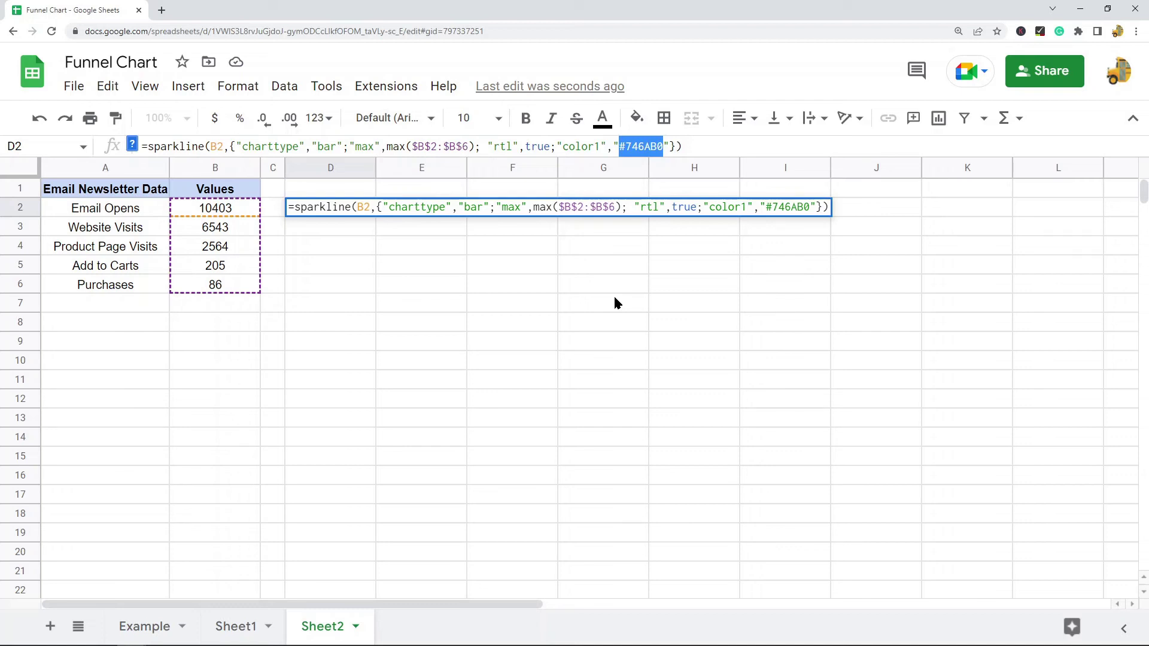
{"action": "left_click", "coordinate": [703, 146]}
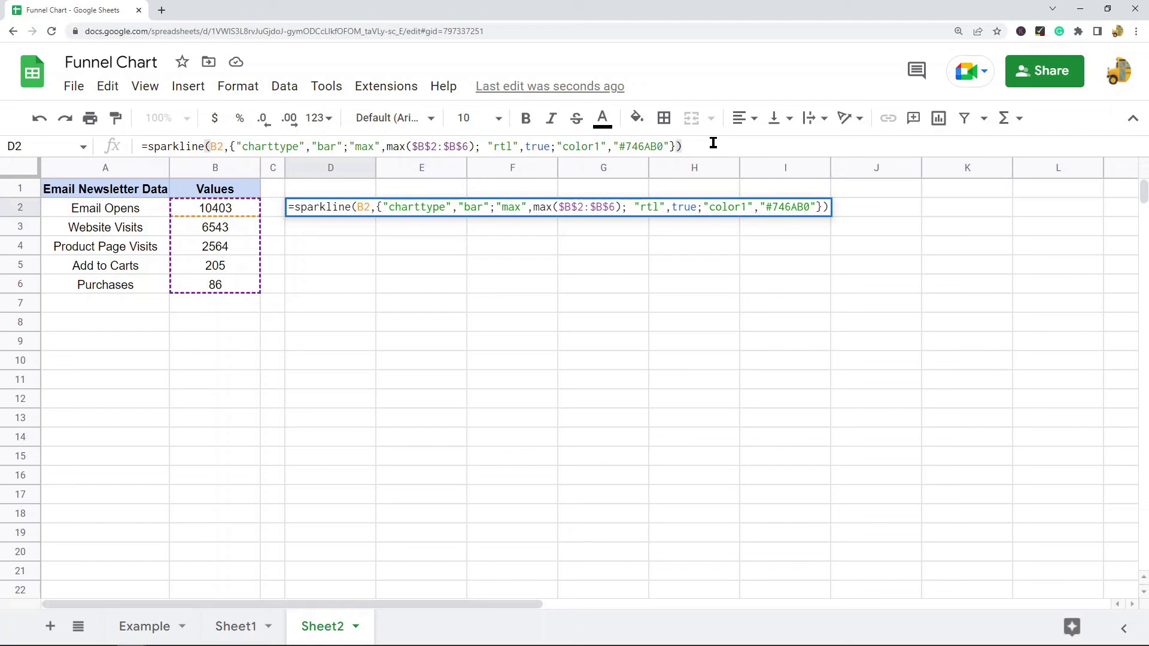
Re-commit the unchanged formula and copy the D2 sparkline.
{"action": "key", "text": "Return"}
{"action": "left_click", "coordinate": [352, 215]}
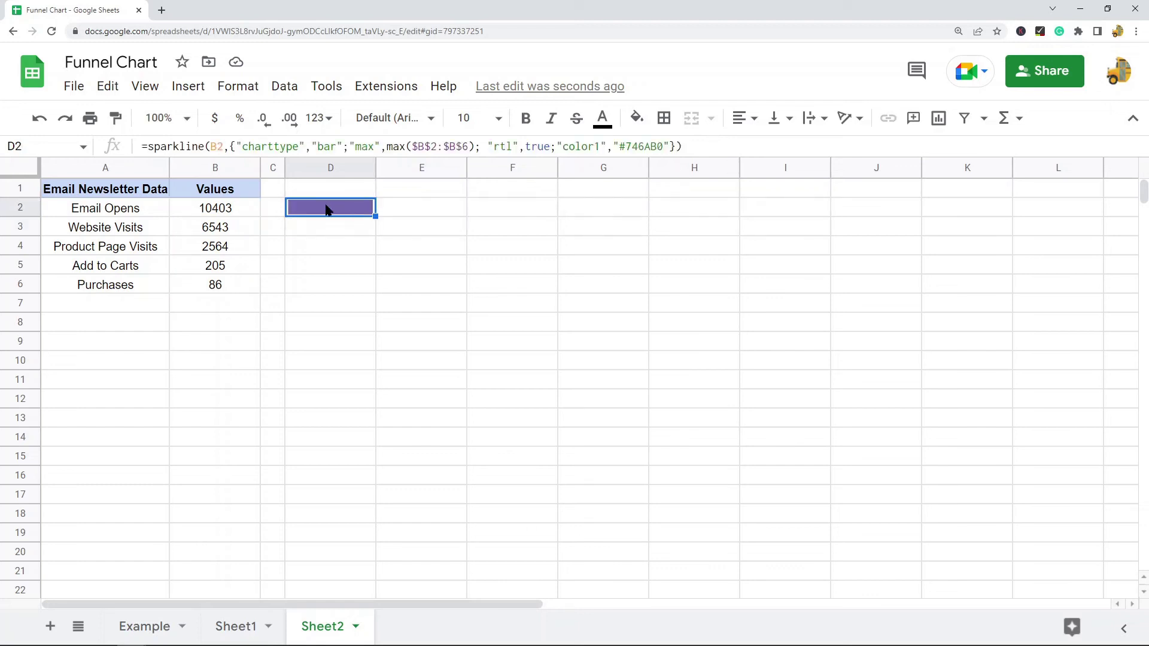
{"action": "key", "text": "ctrl+c"}
Paste the copied D2 sparkline into D3:D6 so each stage gets a right-aligned purple bar.
{"action": "left_click_drag", "start_coordinate": [326, 231], "coordinate": [326, 290]}
{"action": "key", "text": "ctrl+v"}
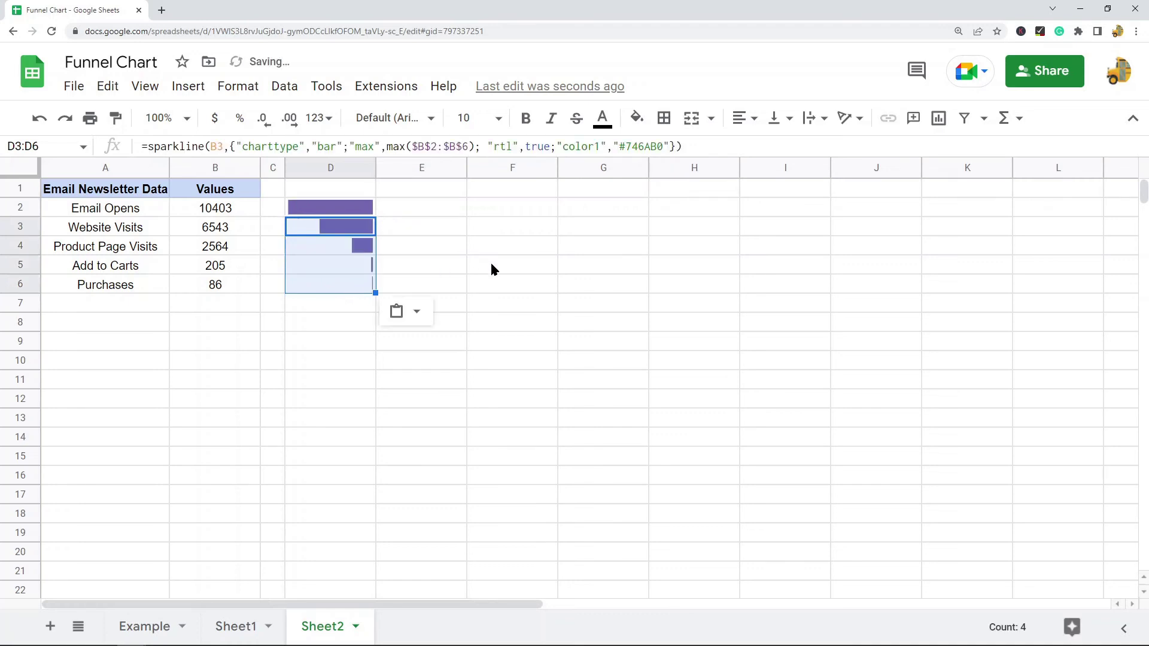
{"action": "left_click", "coordinate": [432, 208]}
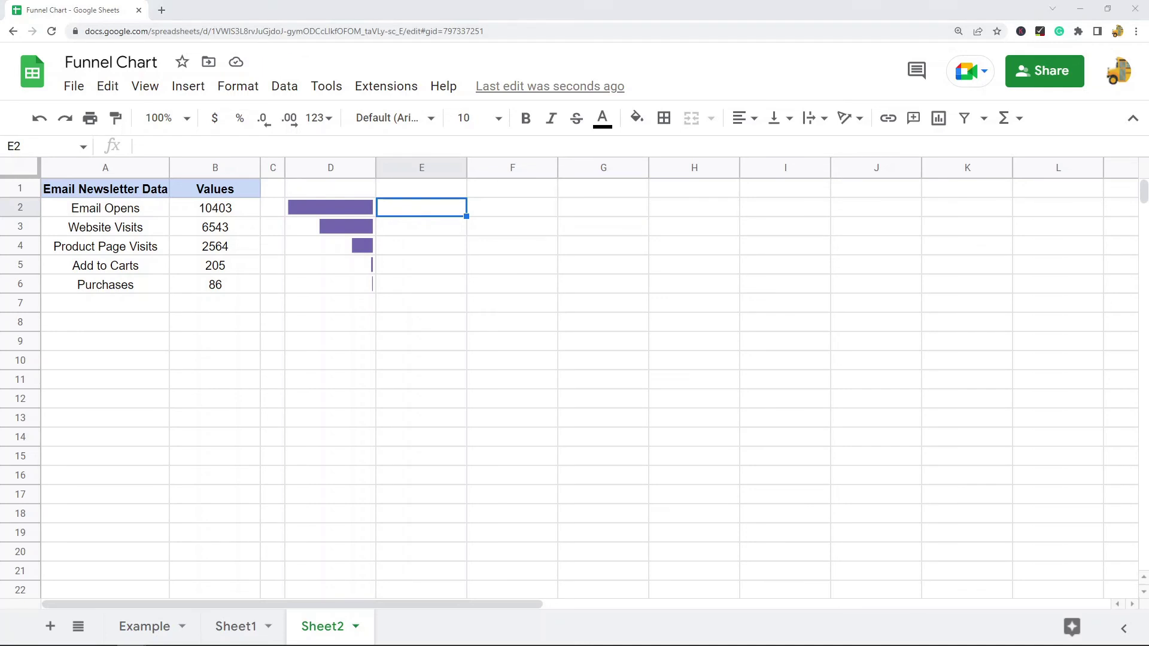
Enter a left-aligned purple bar sparkline formula, without the rtl option, in E2.
{"action": "double_click", "coordinate": [419, 214]}
{"action": "key", "text": "ctrl+v"}
{"action": "left_click", "coordinate": [458, 290]}
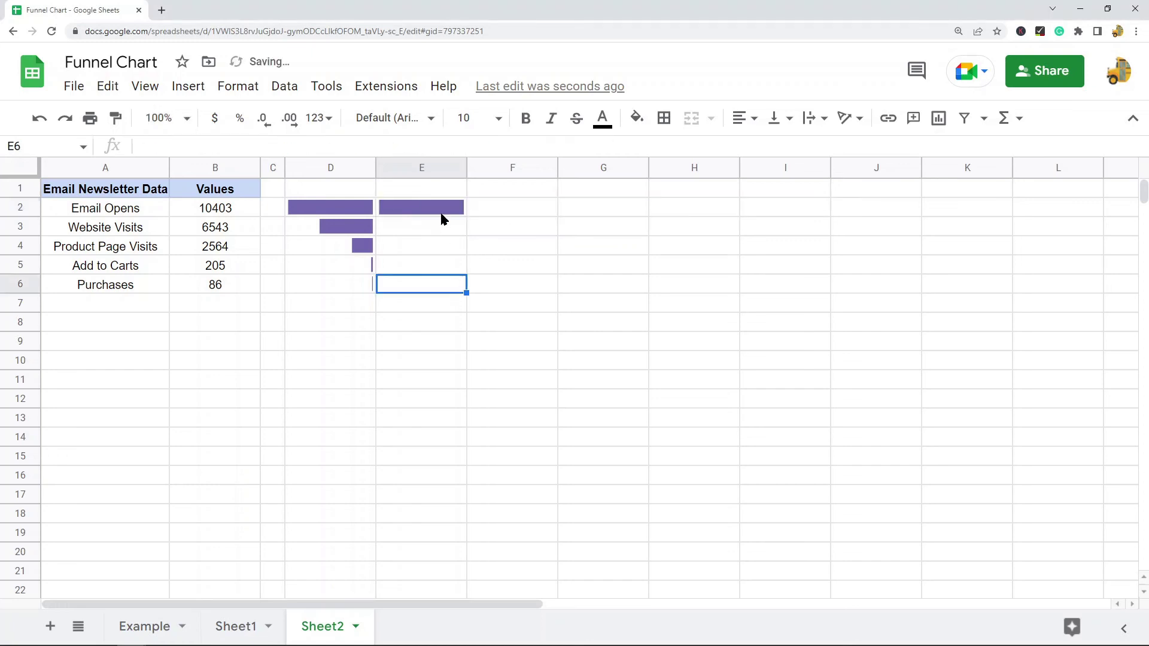
{"action": "left_click", "coordinate": [441, 214]}
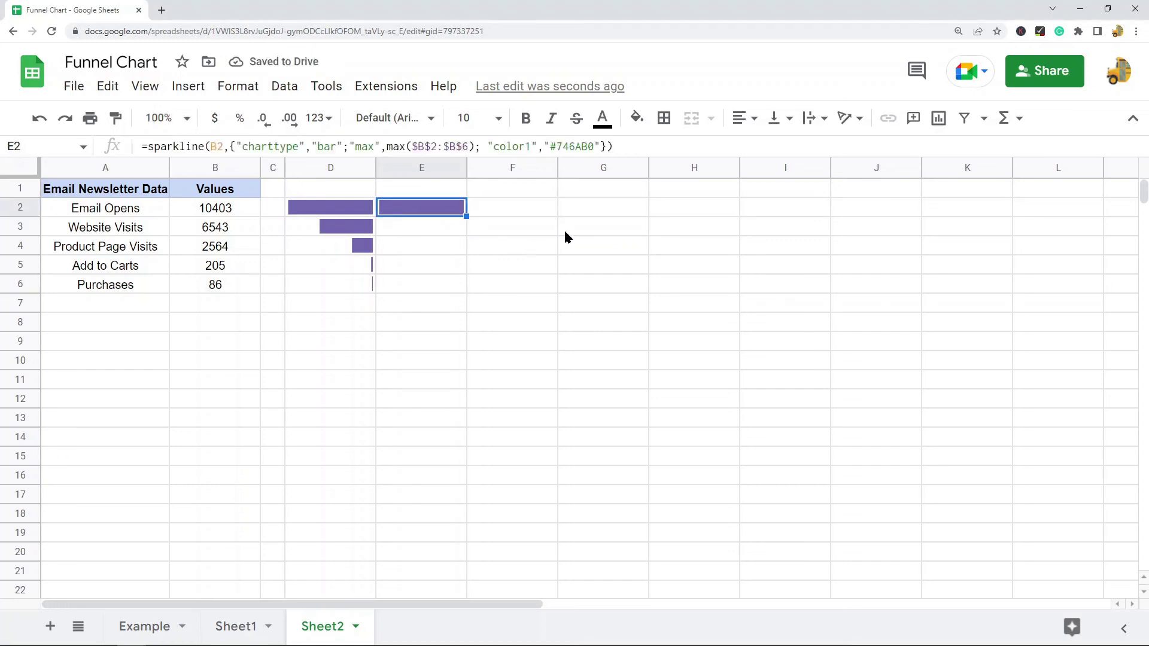
Copy E2's sparkline into E3:E6, mirroring column D's bars into a symmetric funnel.
{"action": "key", "text": "ctrl+c"}
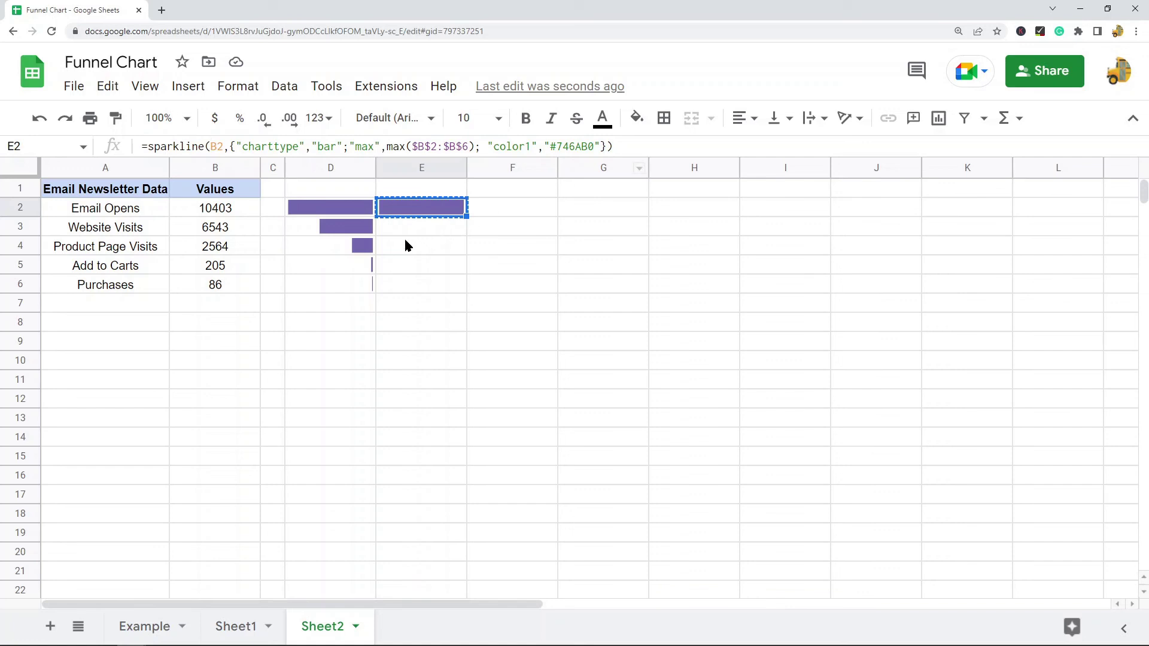
{"action": "left_click_drag", "start_coordinate": [407, 230], "coordinate": [413, 291]}
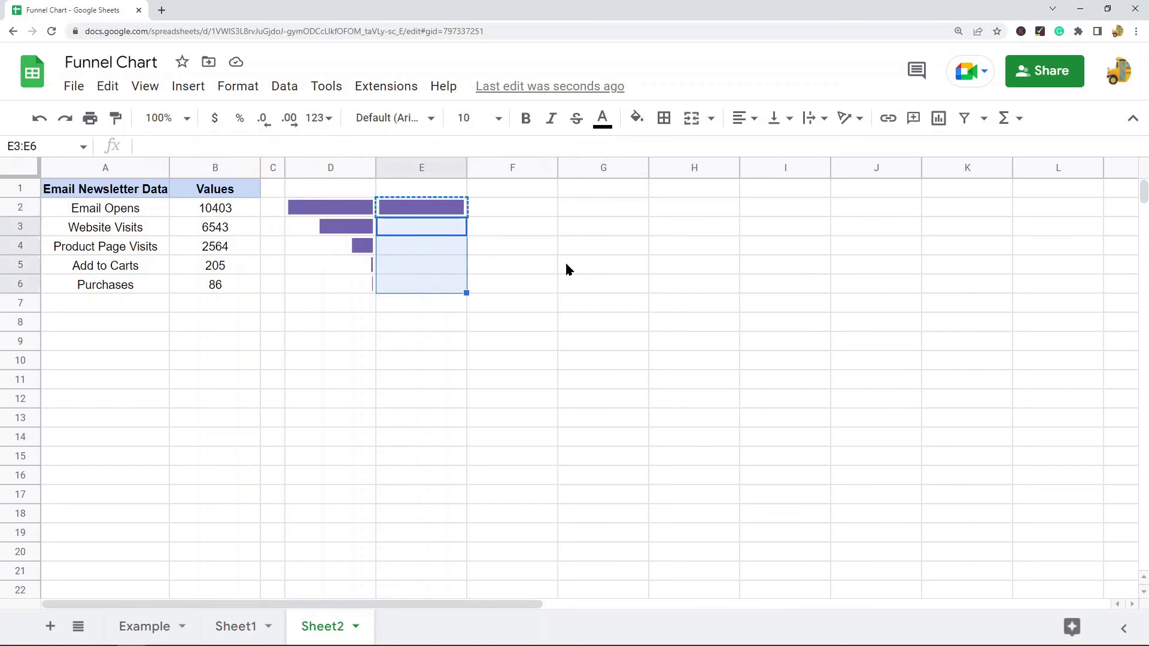
{"action": "key", "text": "ctrl+v"}
{"action": "left_click", "coordinate": [594, 247]}
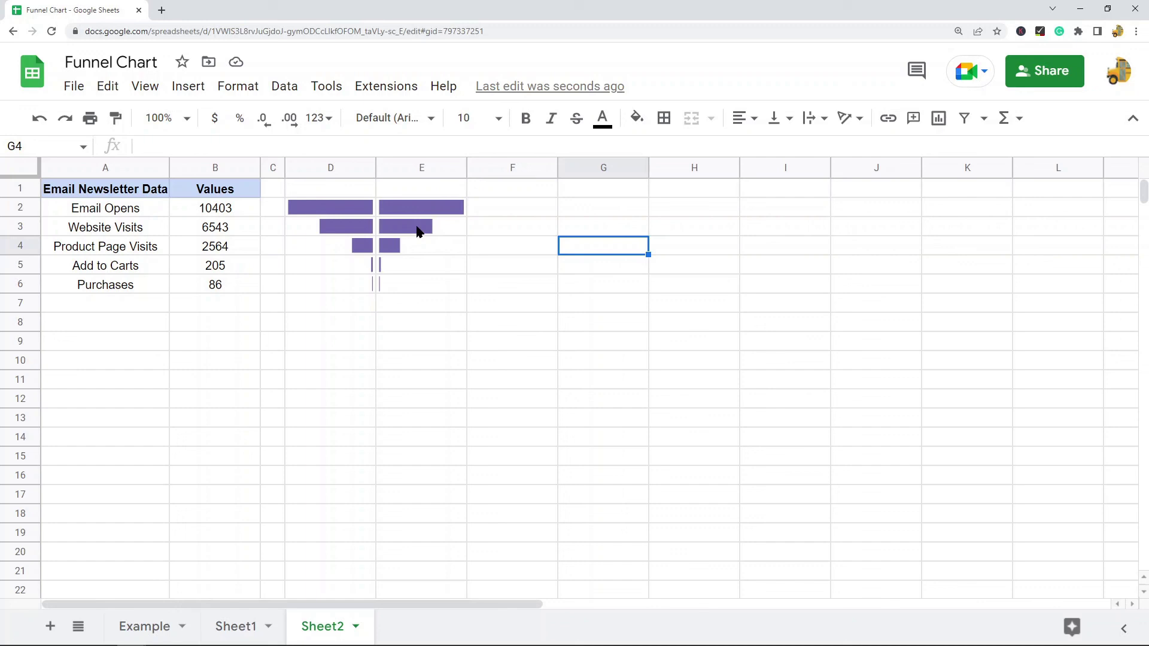
{"action": "left_click_drag", "start_coordinate": [348, 210], "coordinate": [411, 285]}
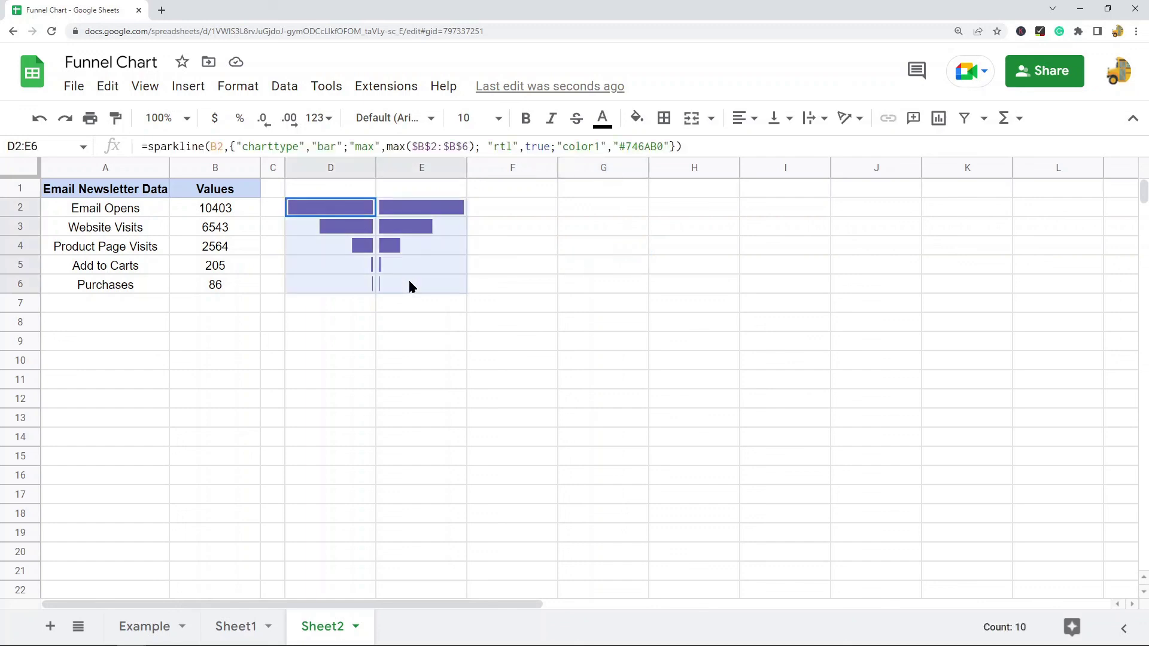
{"action": "left_click", "coordinate": [484, 344]}
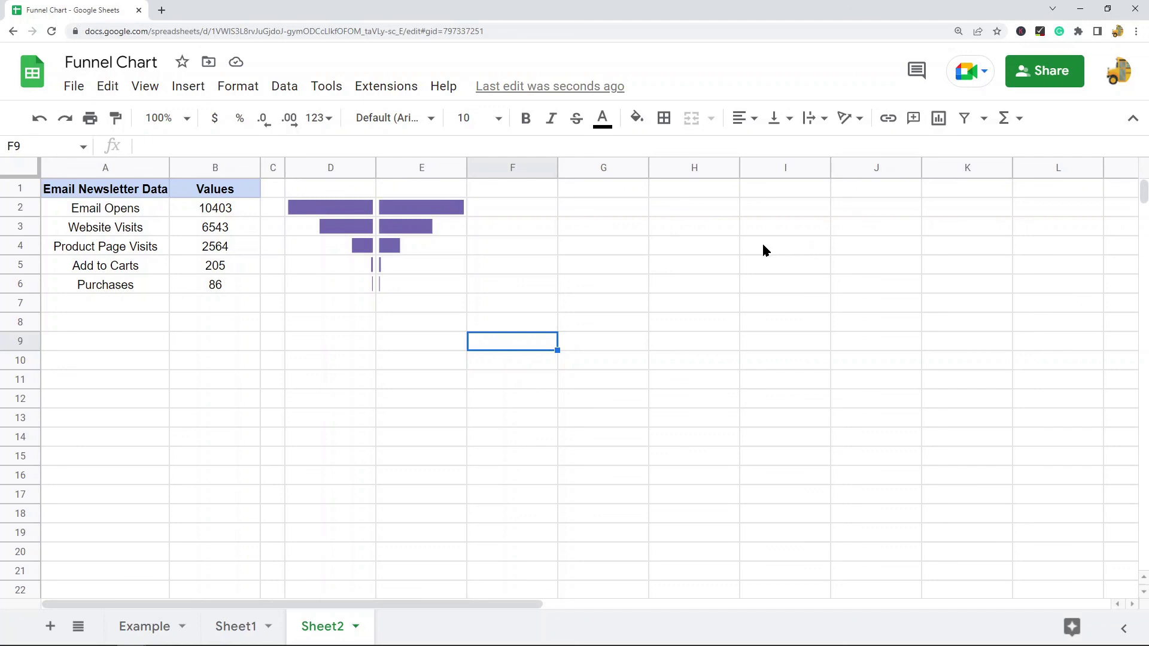
Switch to Sheet1 to view the red 'Email Newsletter Data' funnel chart.
{"action": "left_click", "coordinate": [234, 626]}
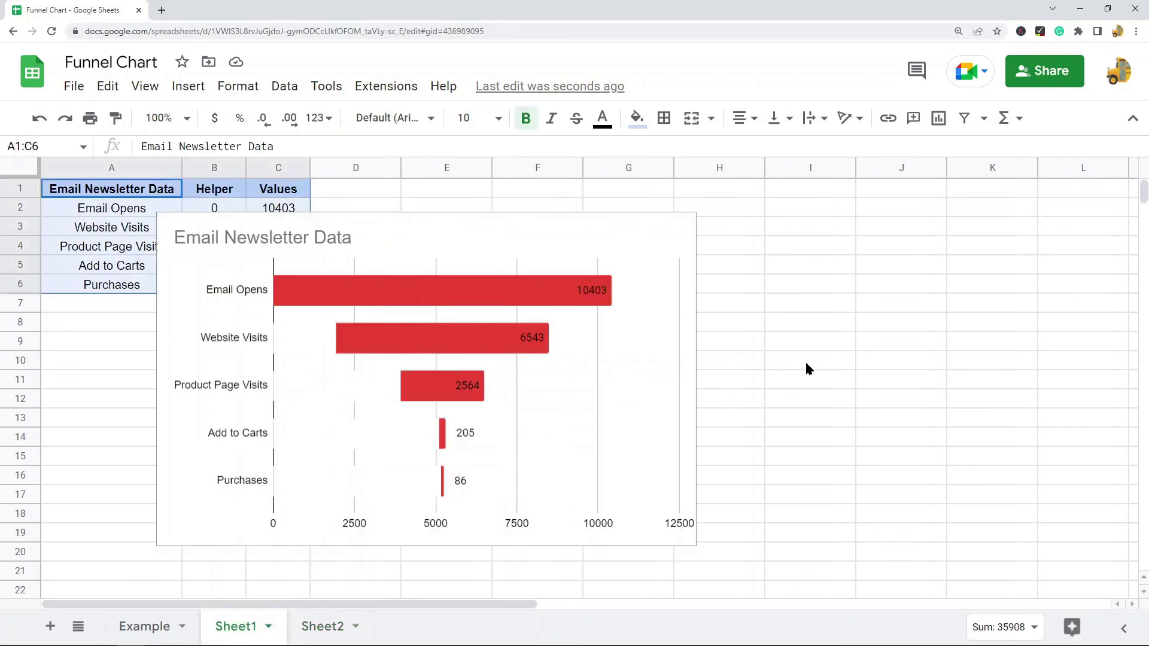